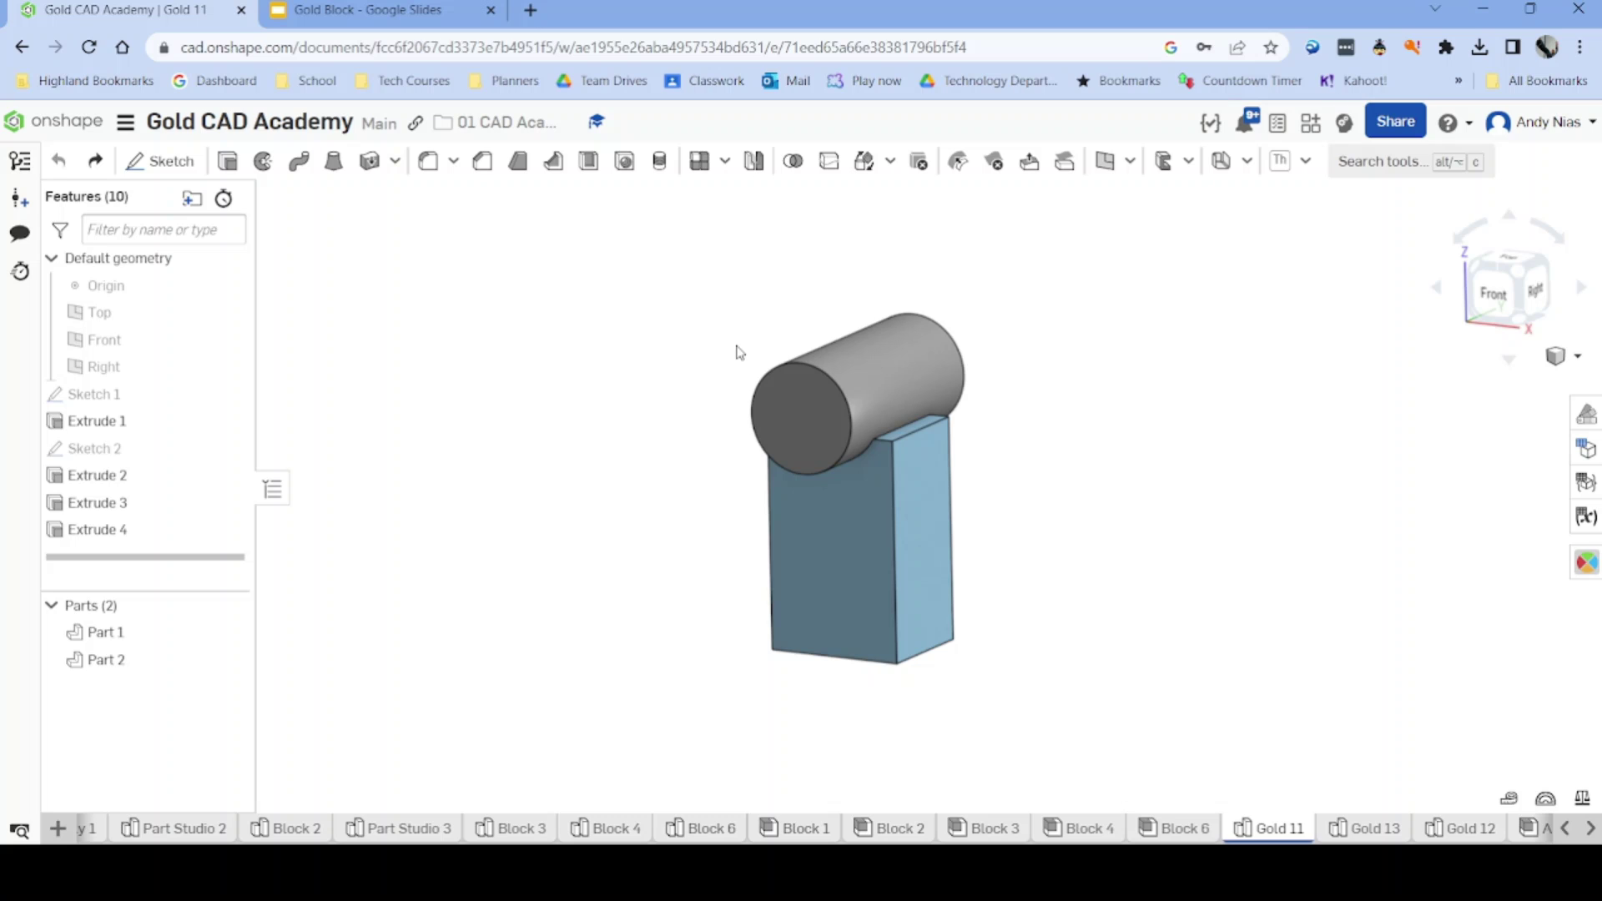
# Open Part 1's appearance settings and give the block the light green swatch.
pyautogui.rightClick(119, 636)
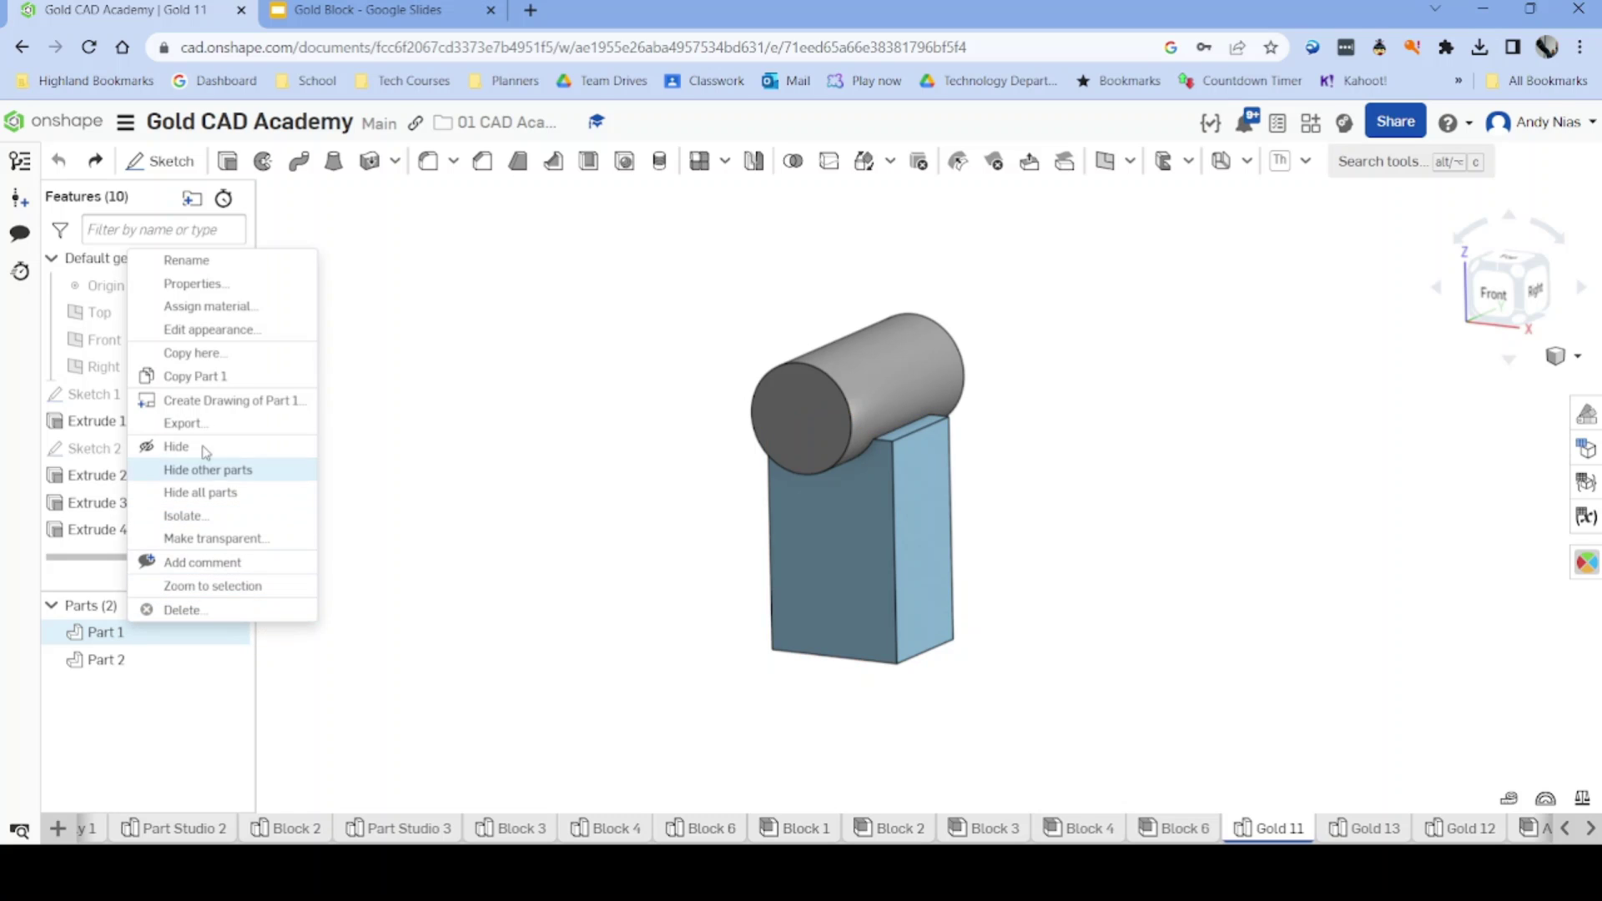
pyautogui.click(208, 333)
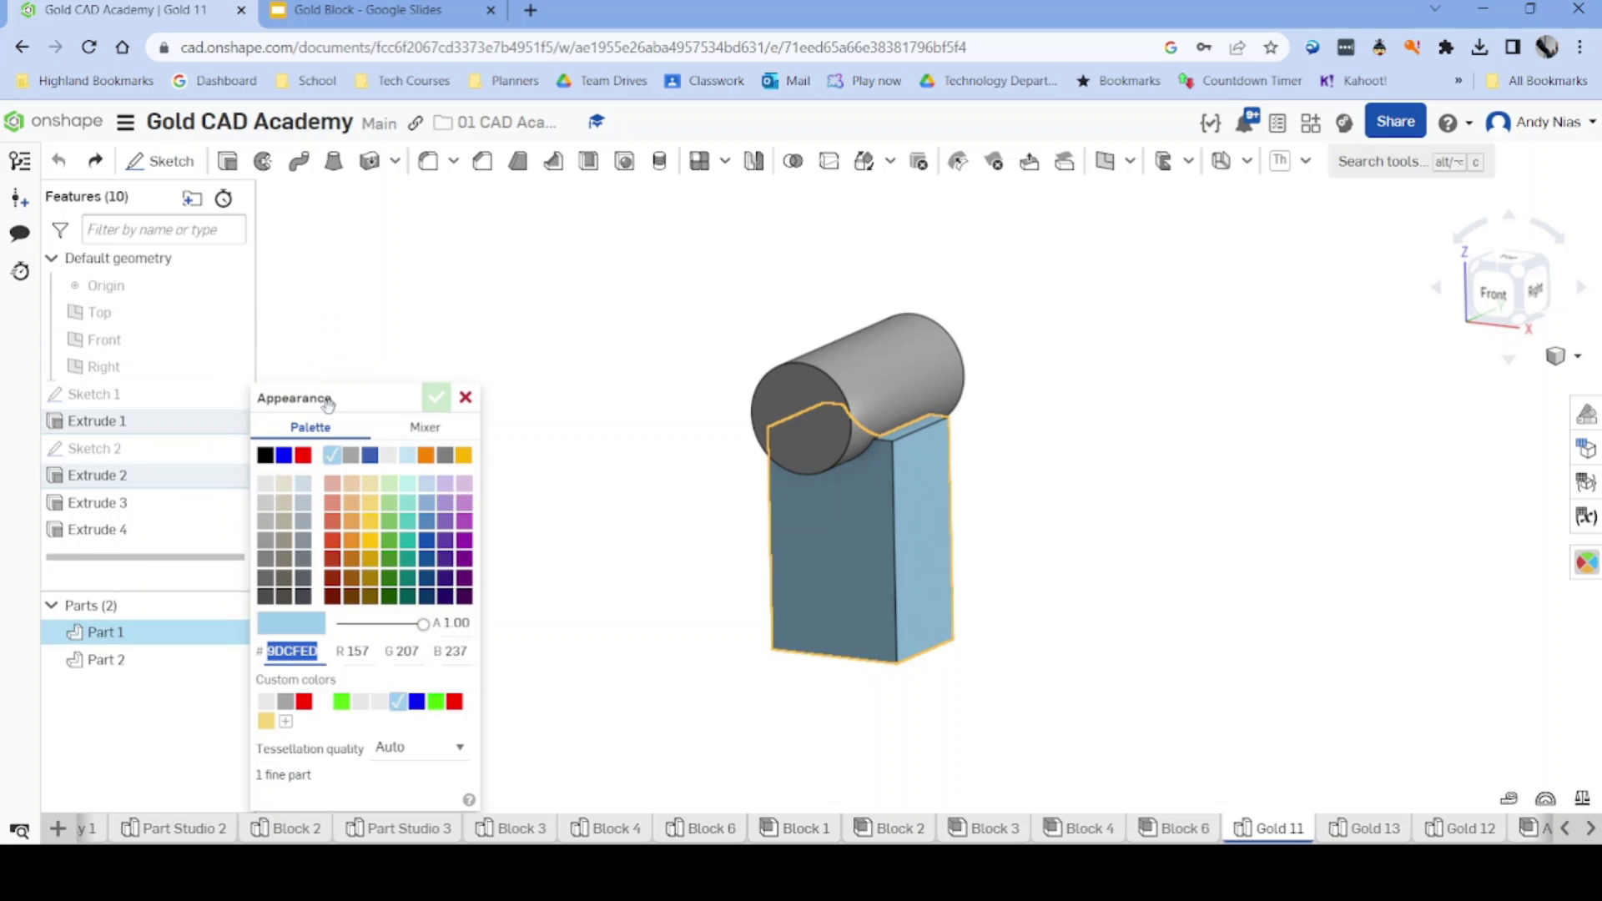
pyautogui.moveTo(327, 405); pyautogui.dragTo(391, 291)
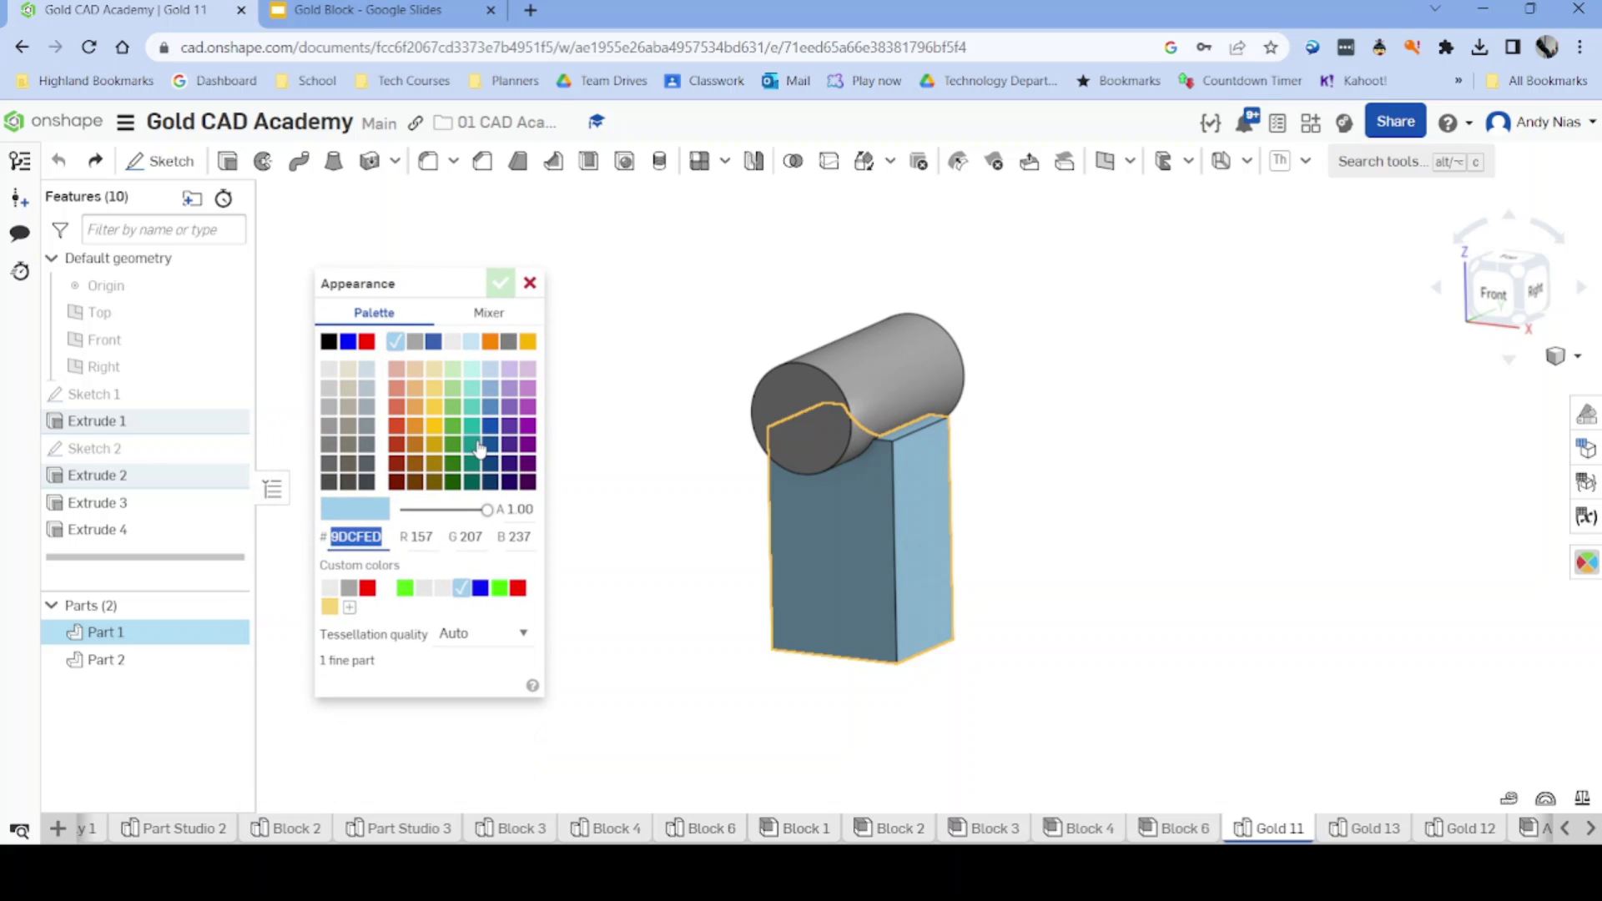
pyautogui.click(416, 389)
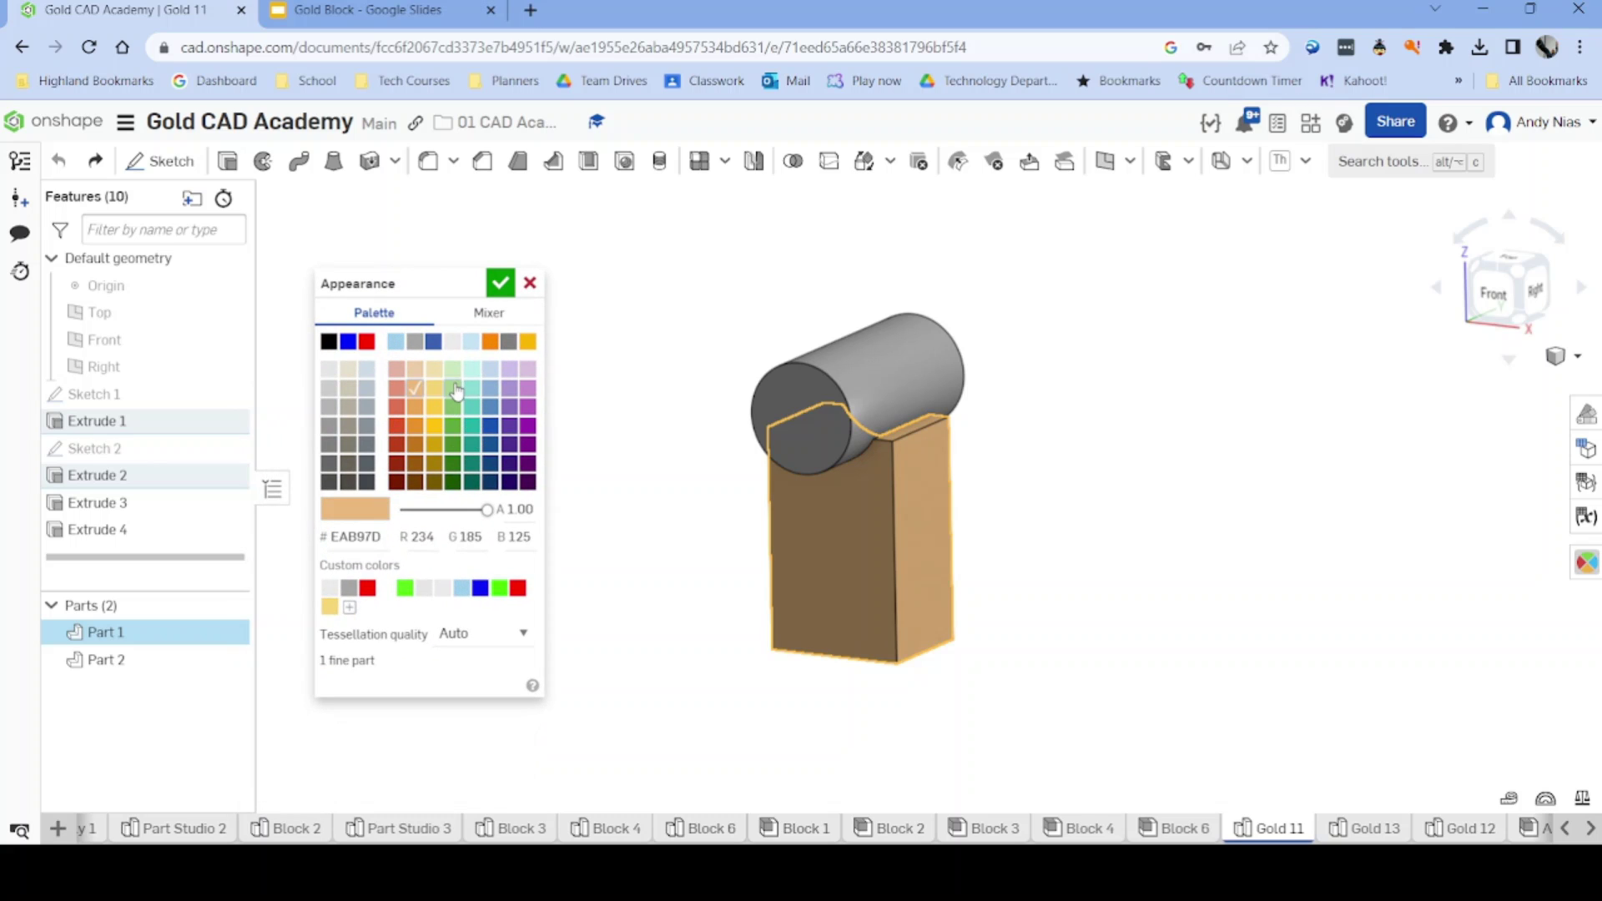
pyautogui.click(455, 389)
# Set red and blue to 150 for green 96D296, save it as a custom colour, and apply it.
pyautogui.doubleClick(418, 537)
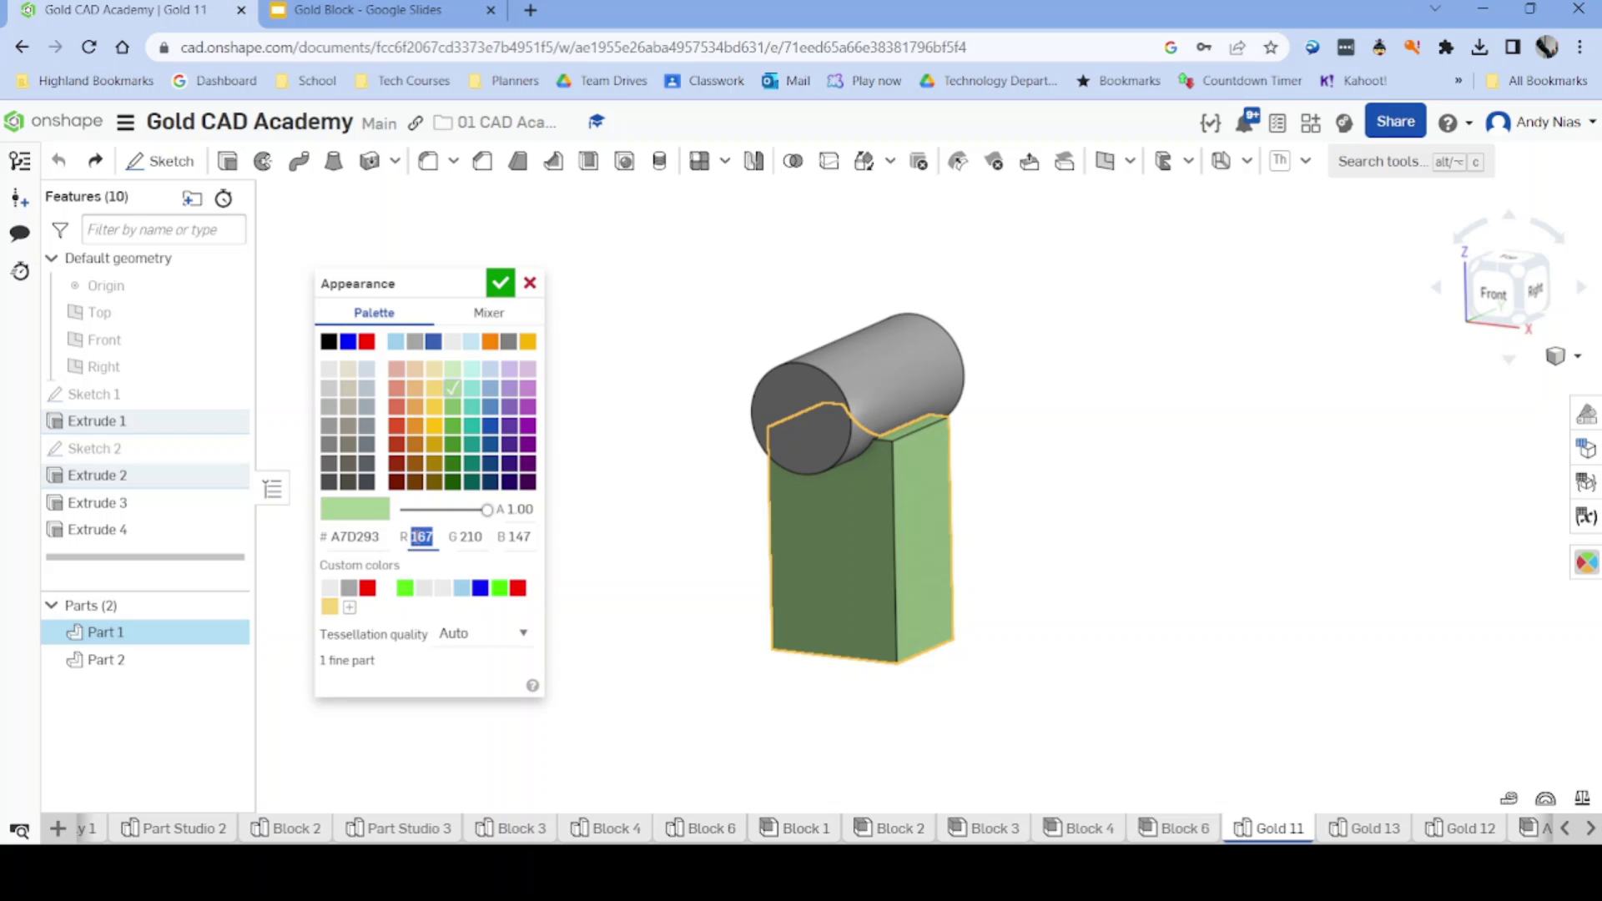
pyautogui.write('150')
pyautogui.doubleClick(516, 537)
pyautogui.write('150')
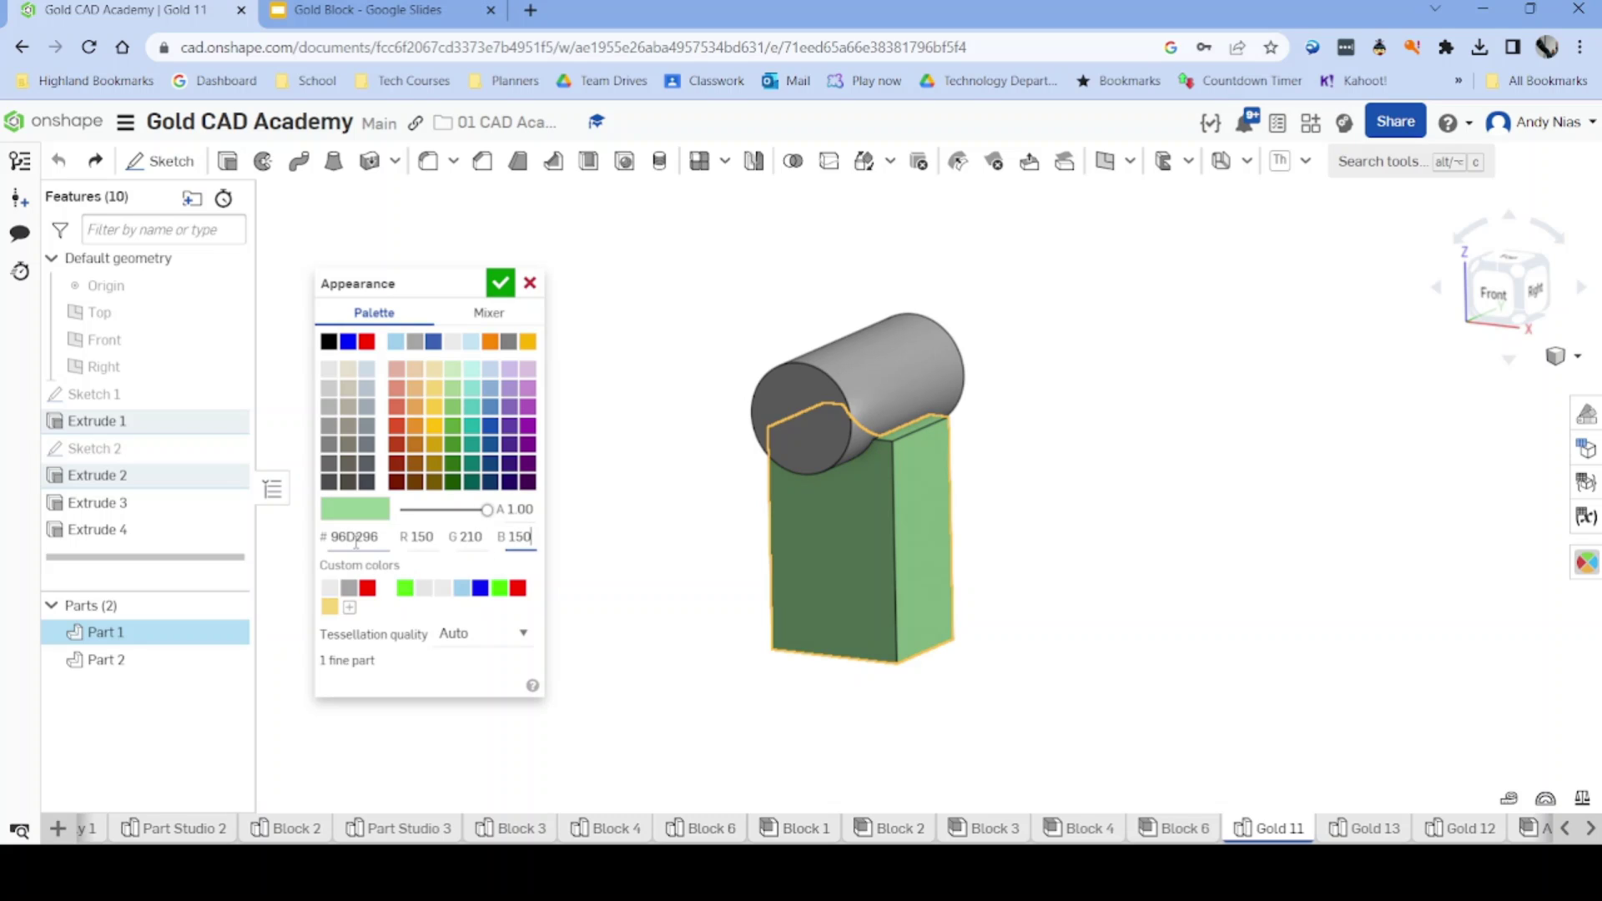
pyautogui.click(420, 537)
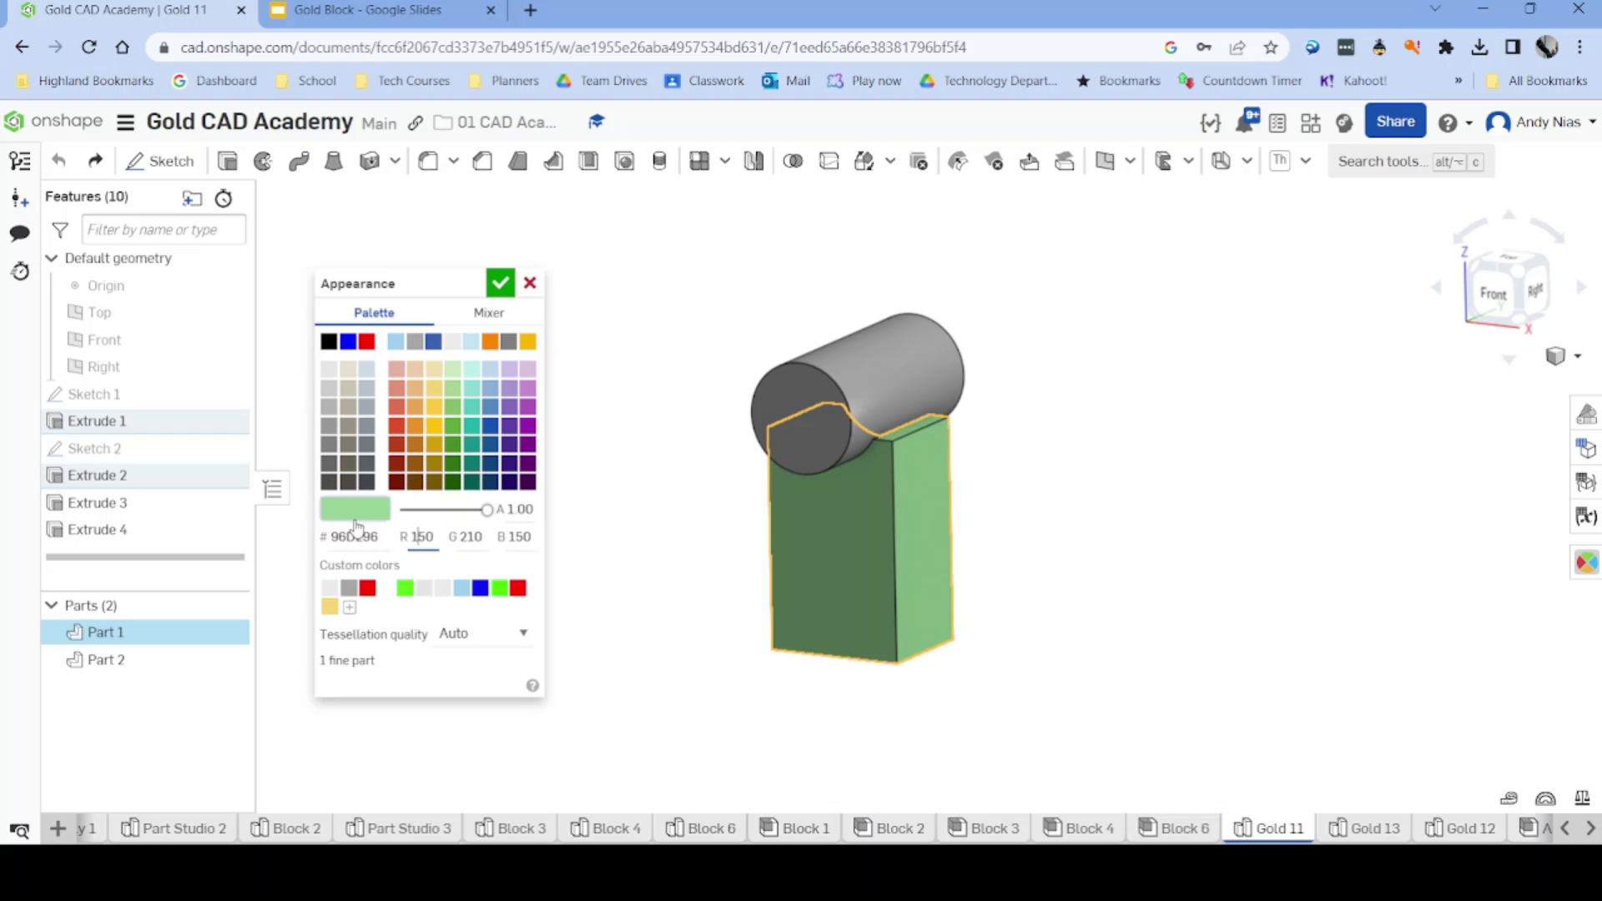
pyautogui.click(348, 609)
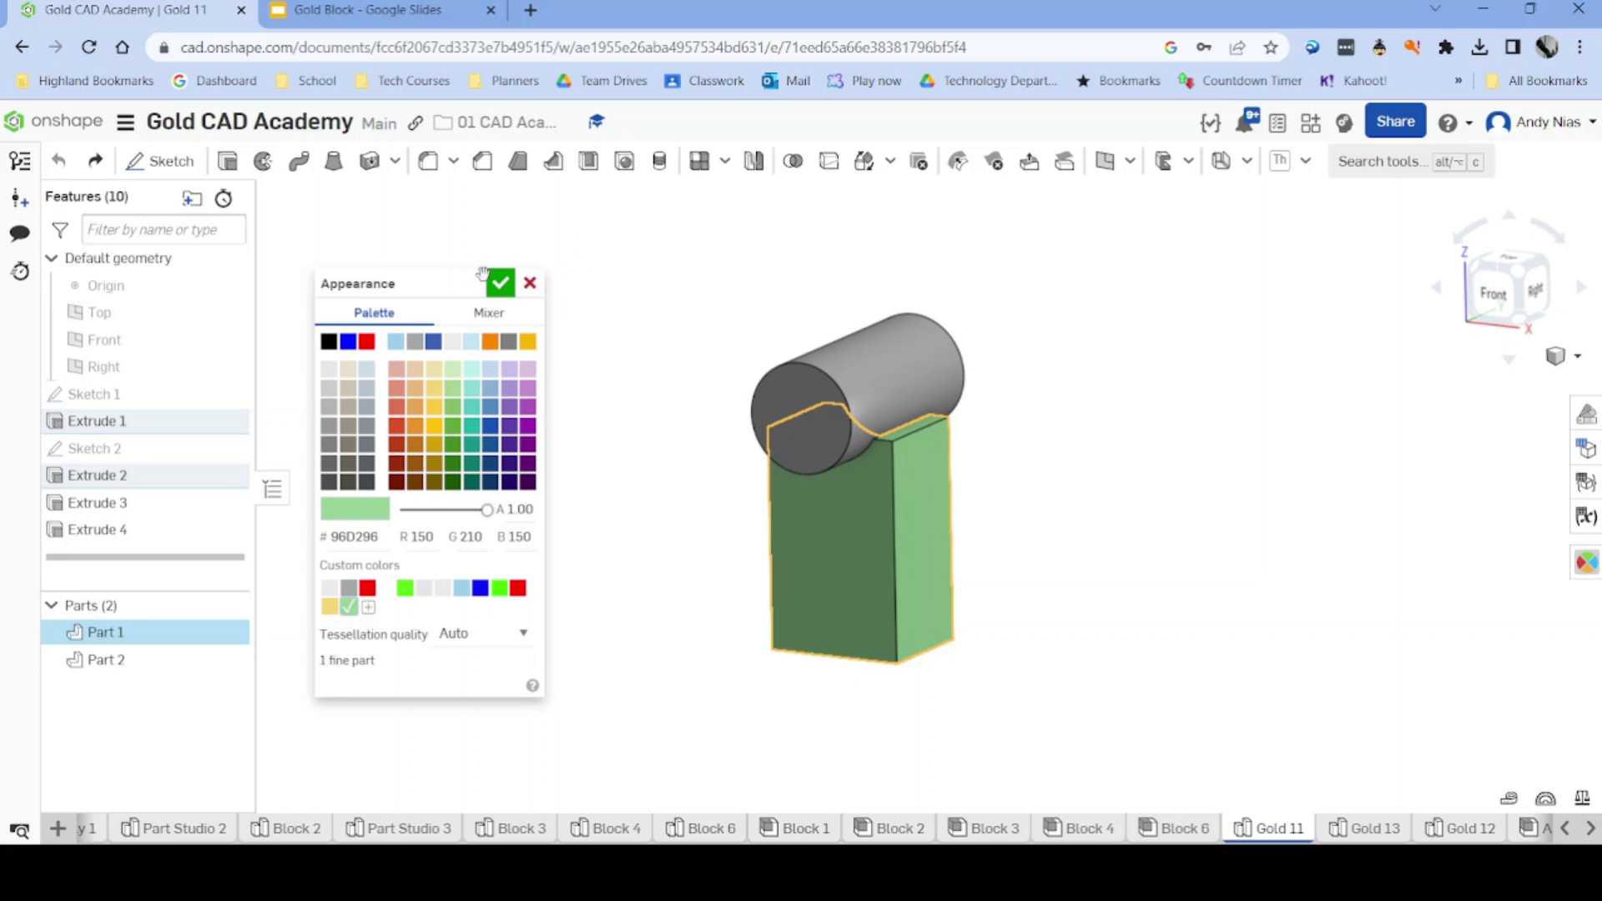
pyautogui.click(501, 288)
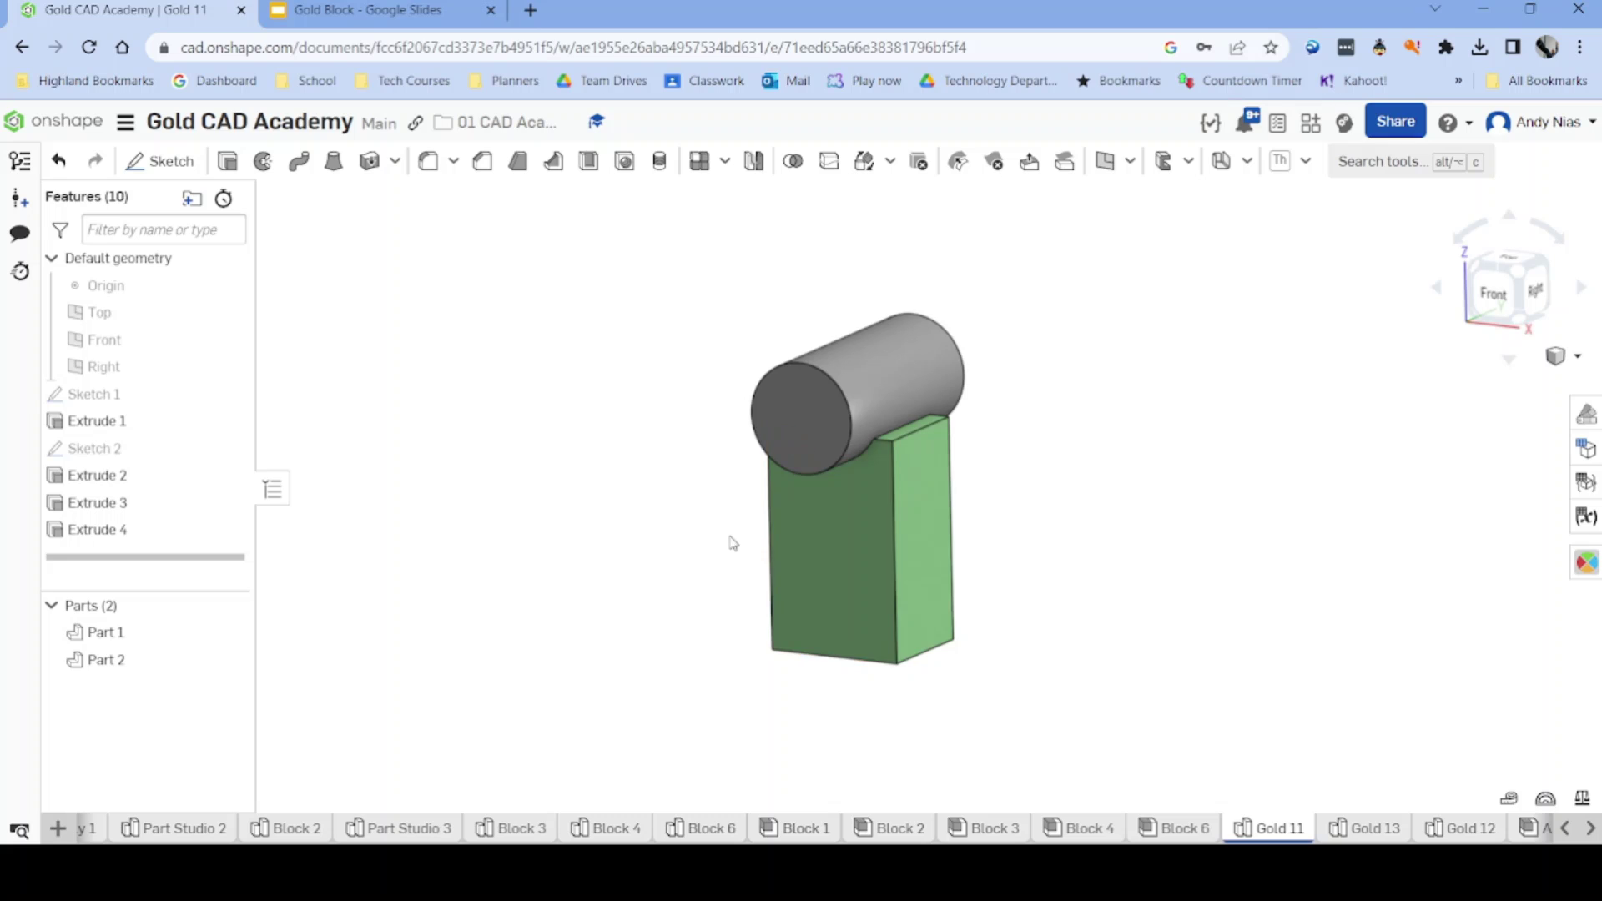
pyautogui.moveTo(712, 526); pyautogui.dragTo(685, 491, button='middle')
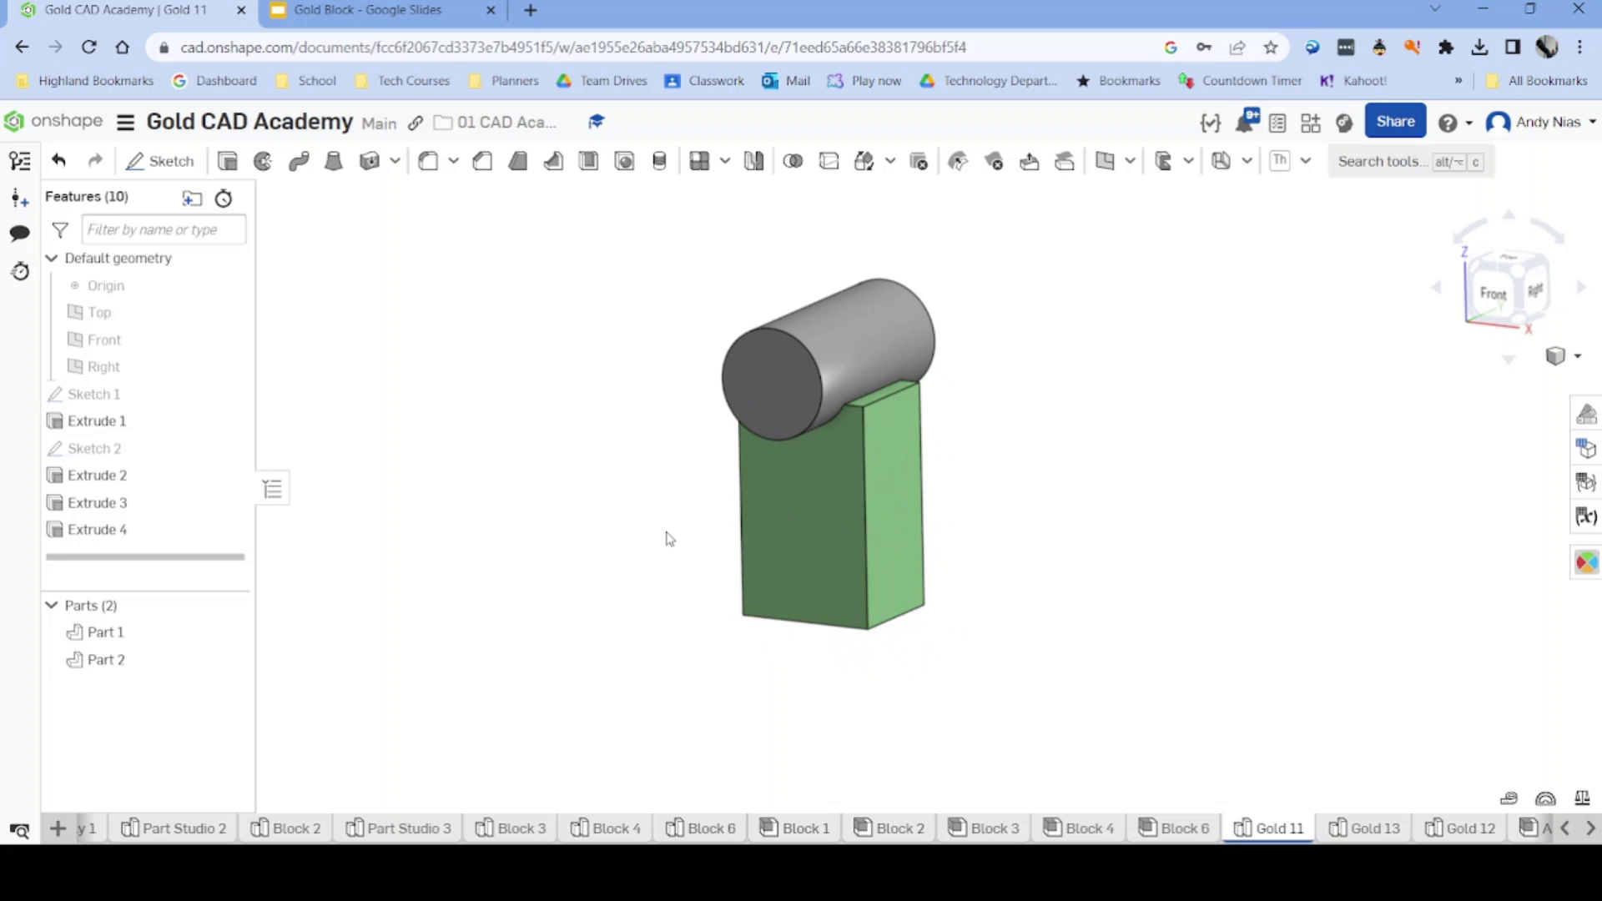
pyautogui.rightClick(122, 666)
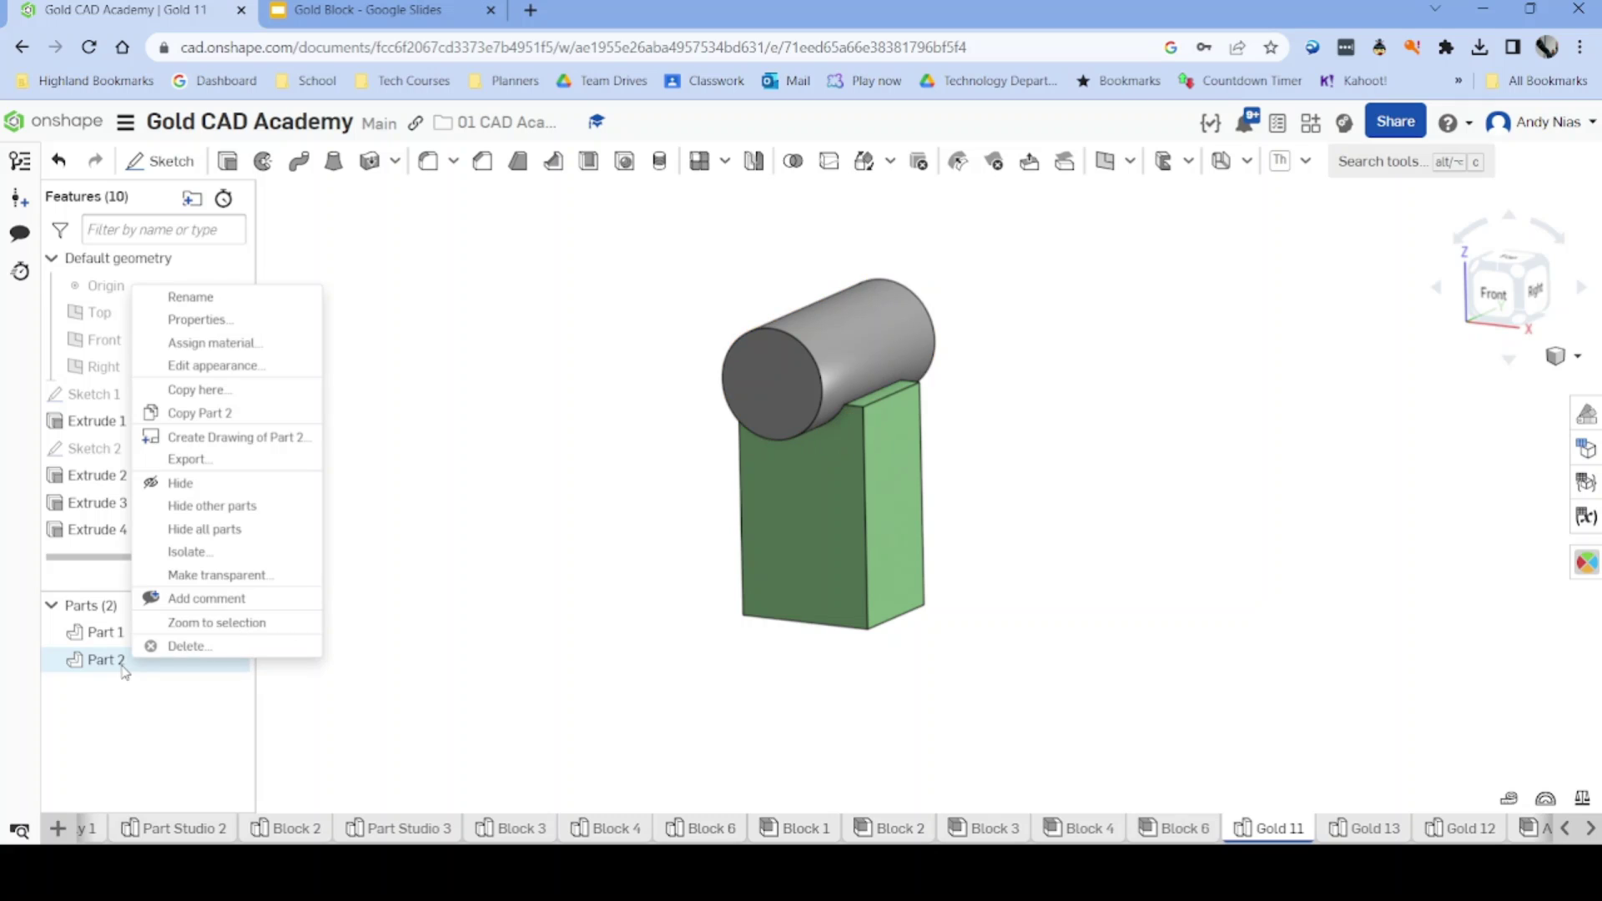
# Give the cylinder the dark blue 1651B0 swatch at 0.46 opacity.
pyautogui.click(176, 369)
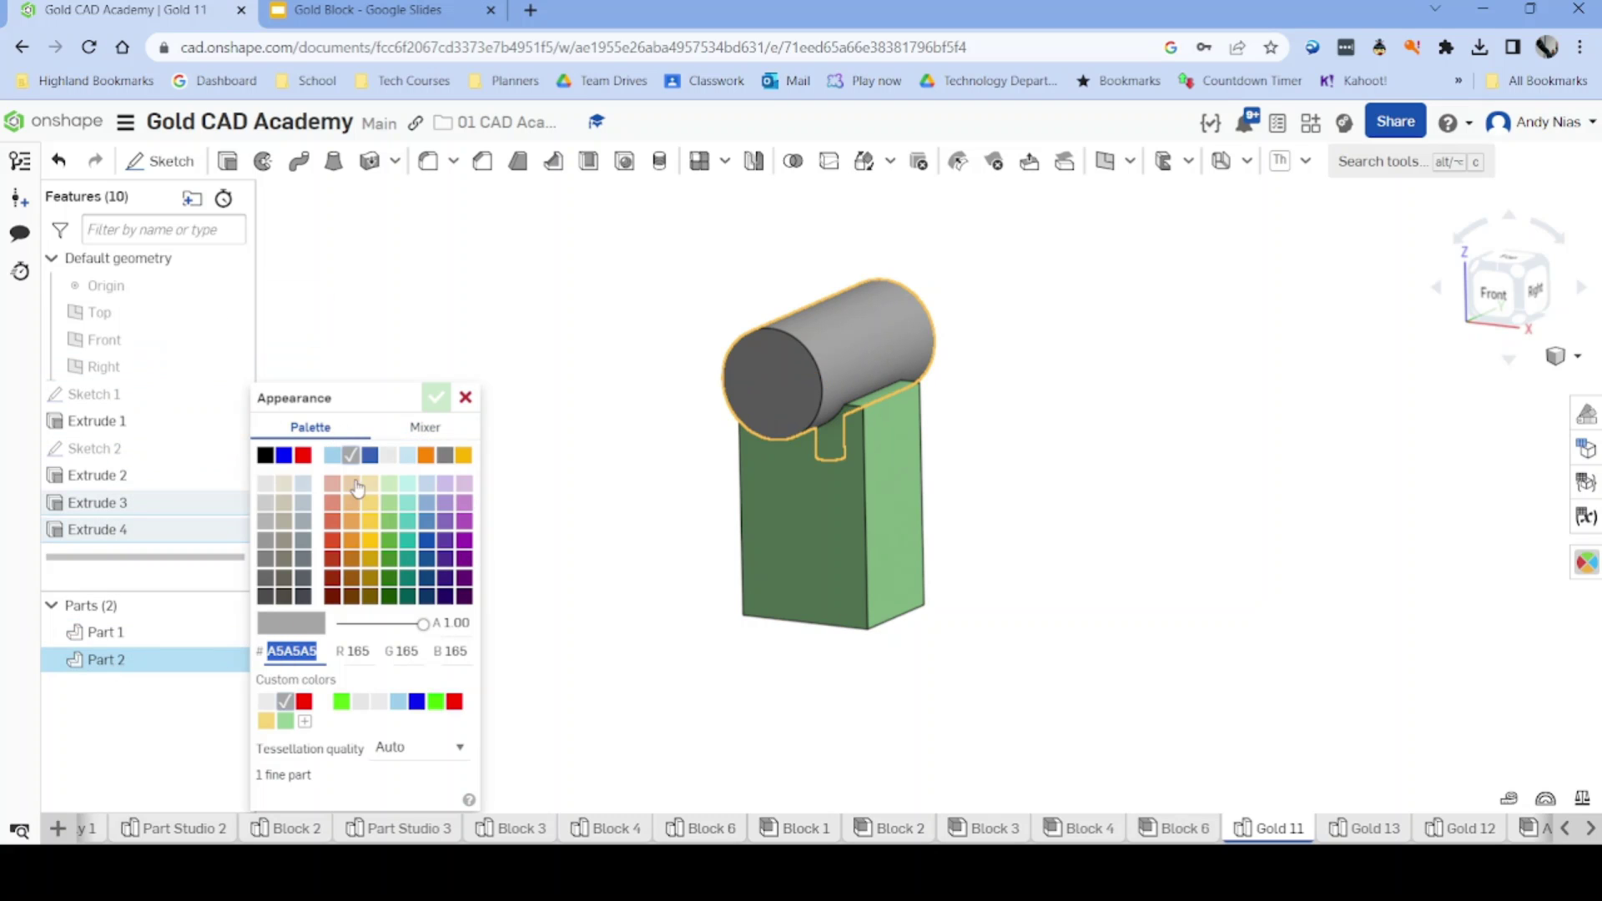
pyautogui.click(427, 540)
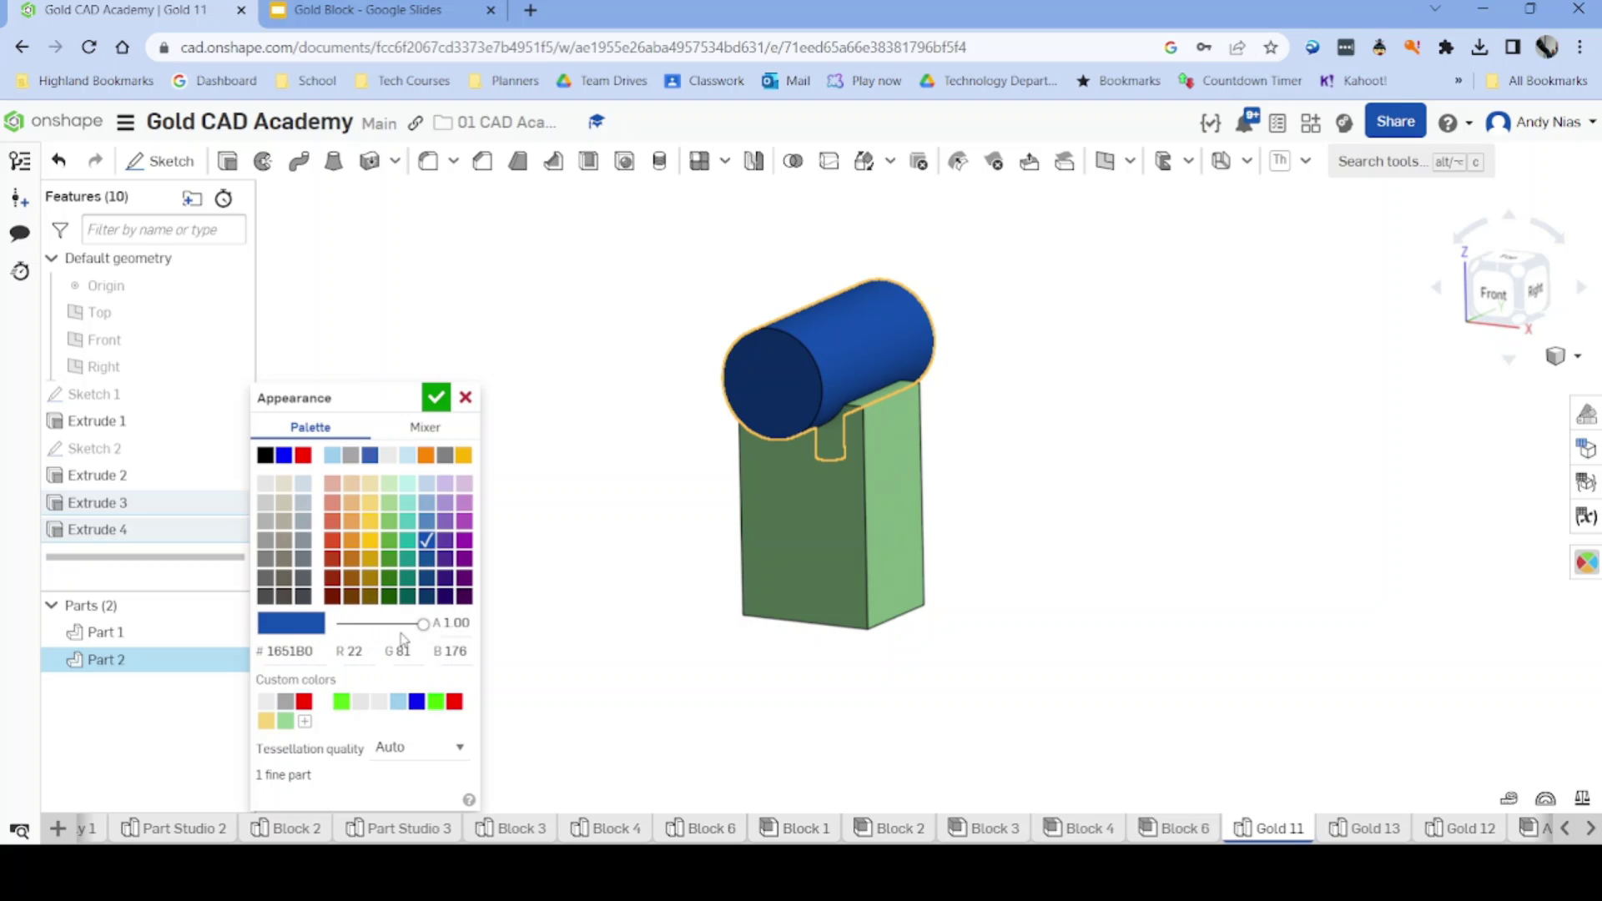
pyautogui.moveTo(425, 628); pyautogui.dragTo(420, 575)
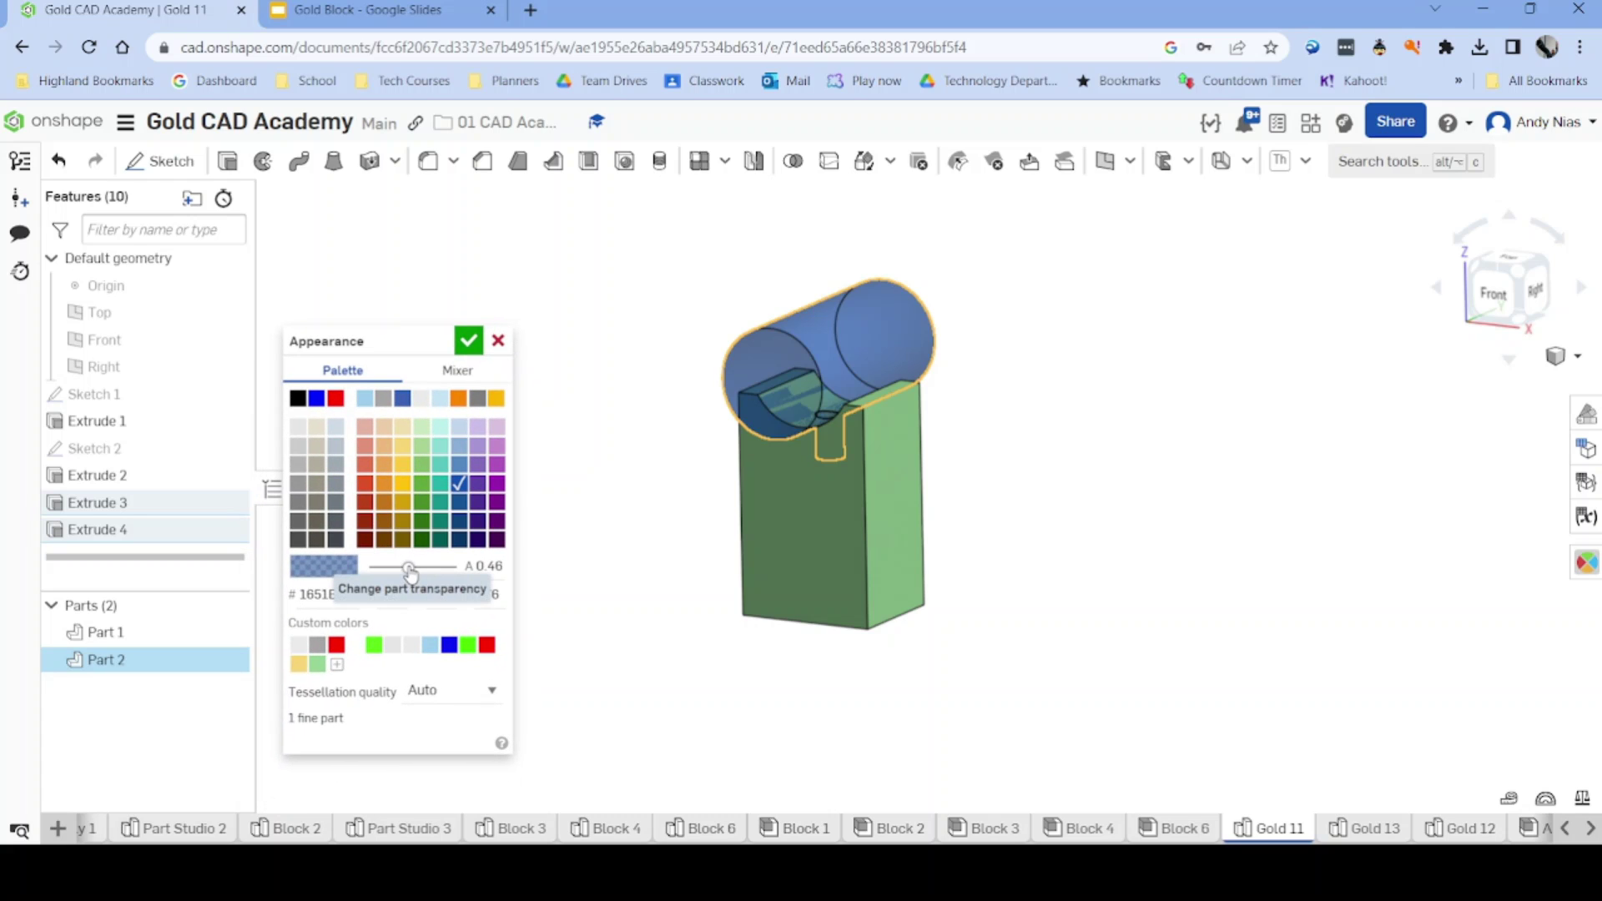
pyautogui.click(468, 342)
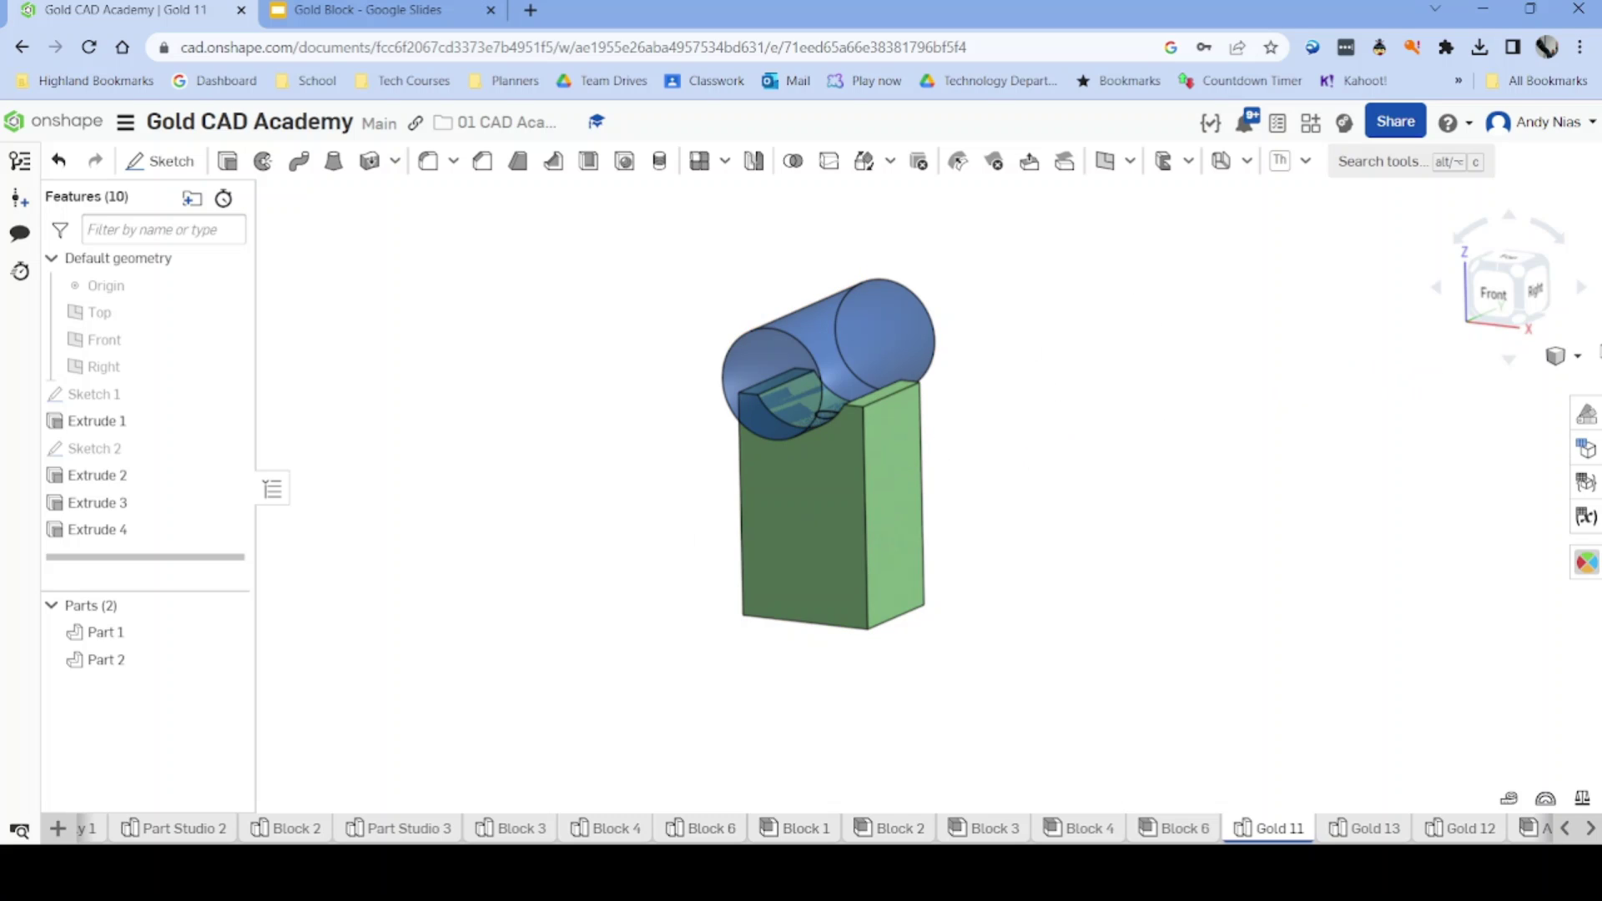
# Switch the view to perspective projection and reposition the model slightly.
pyautogui.click(1559, 356)
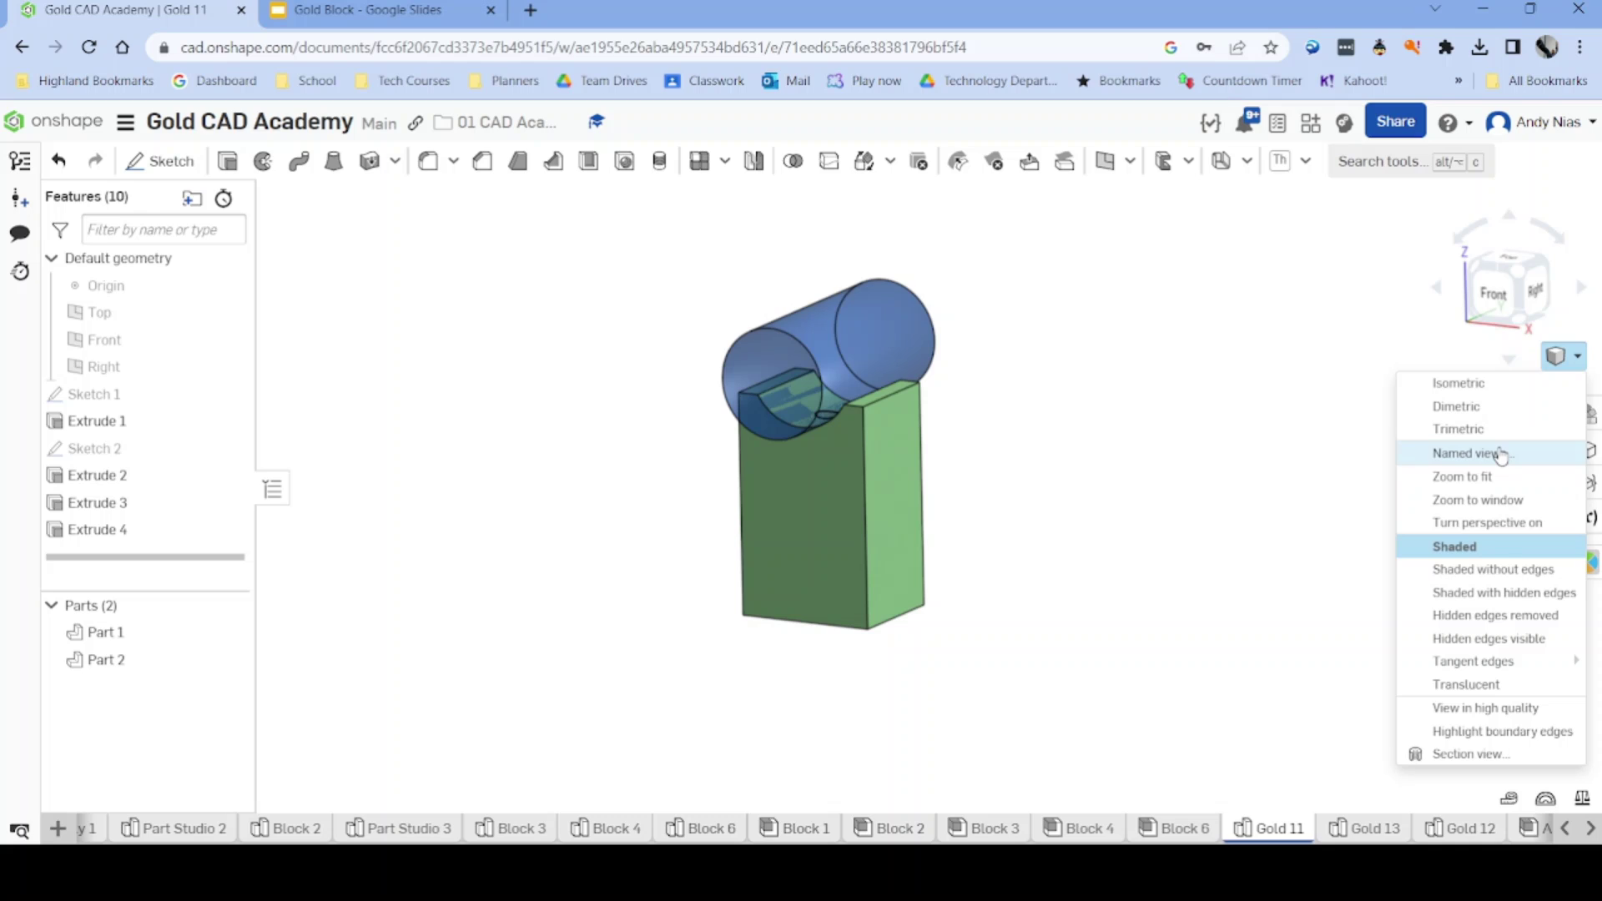
pyautogui.click(1580, 359)
pyautogui.click(1579, 361)
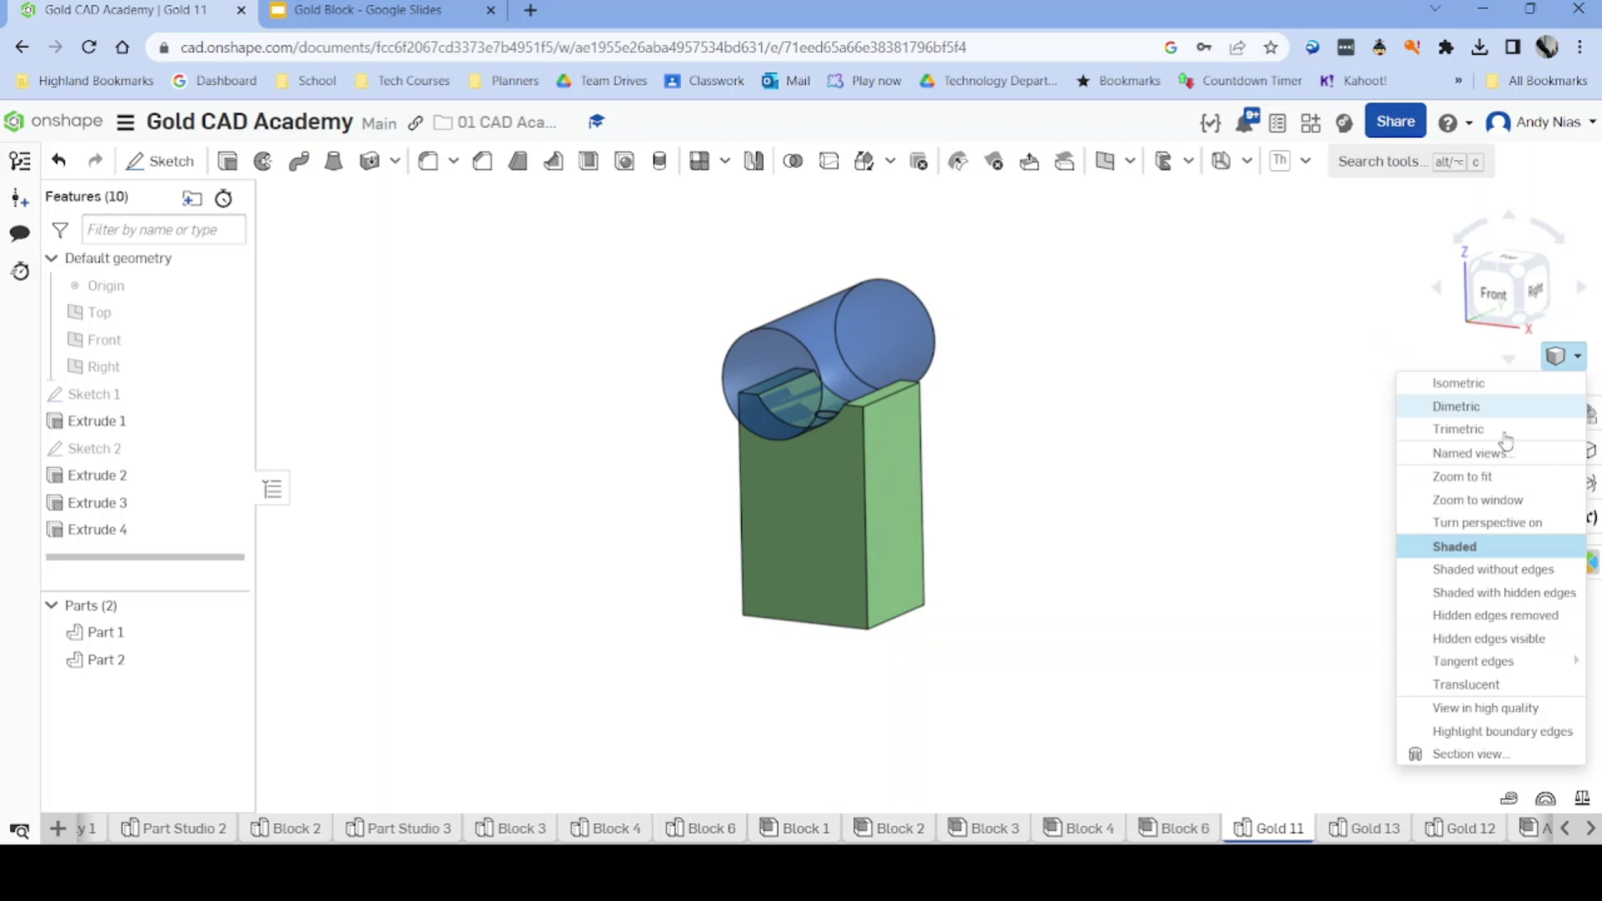
pyautogui.click(1479, 523)
pyautogui.moveTo(1043, 520); pyautogui.dragTo(935, 457, button='right')
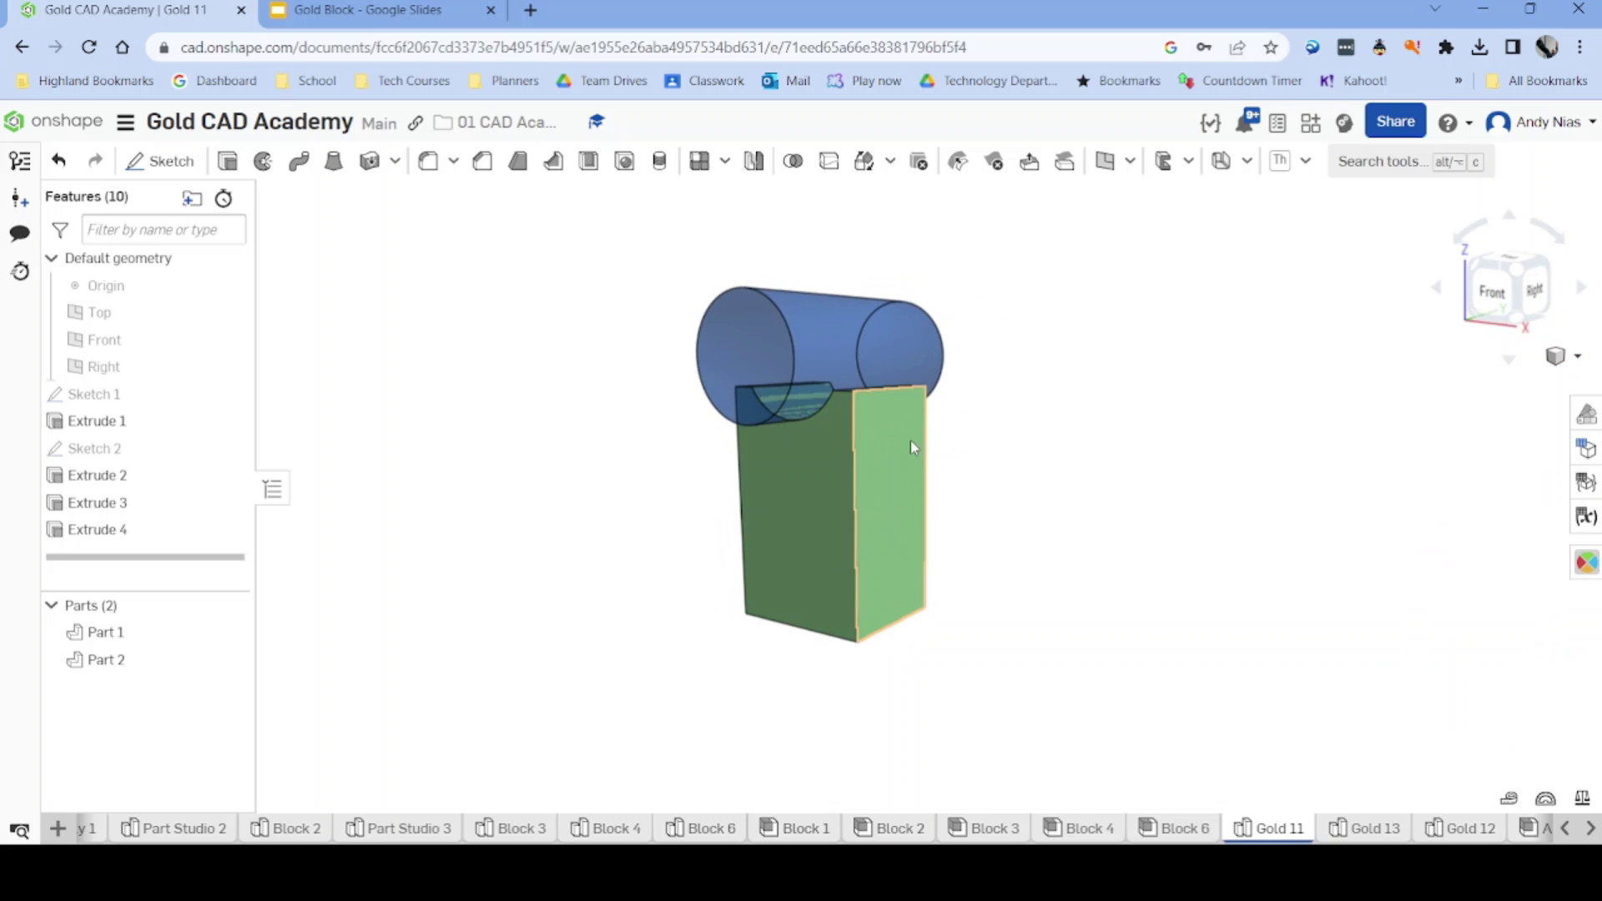
pyautogui.moveTo(909, 441); pyautogui.dragTo(948, 457, button='middle')
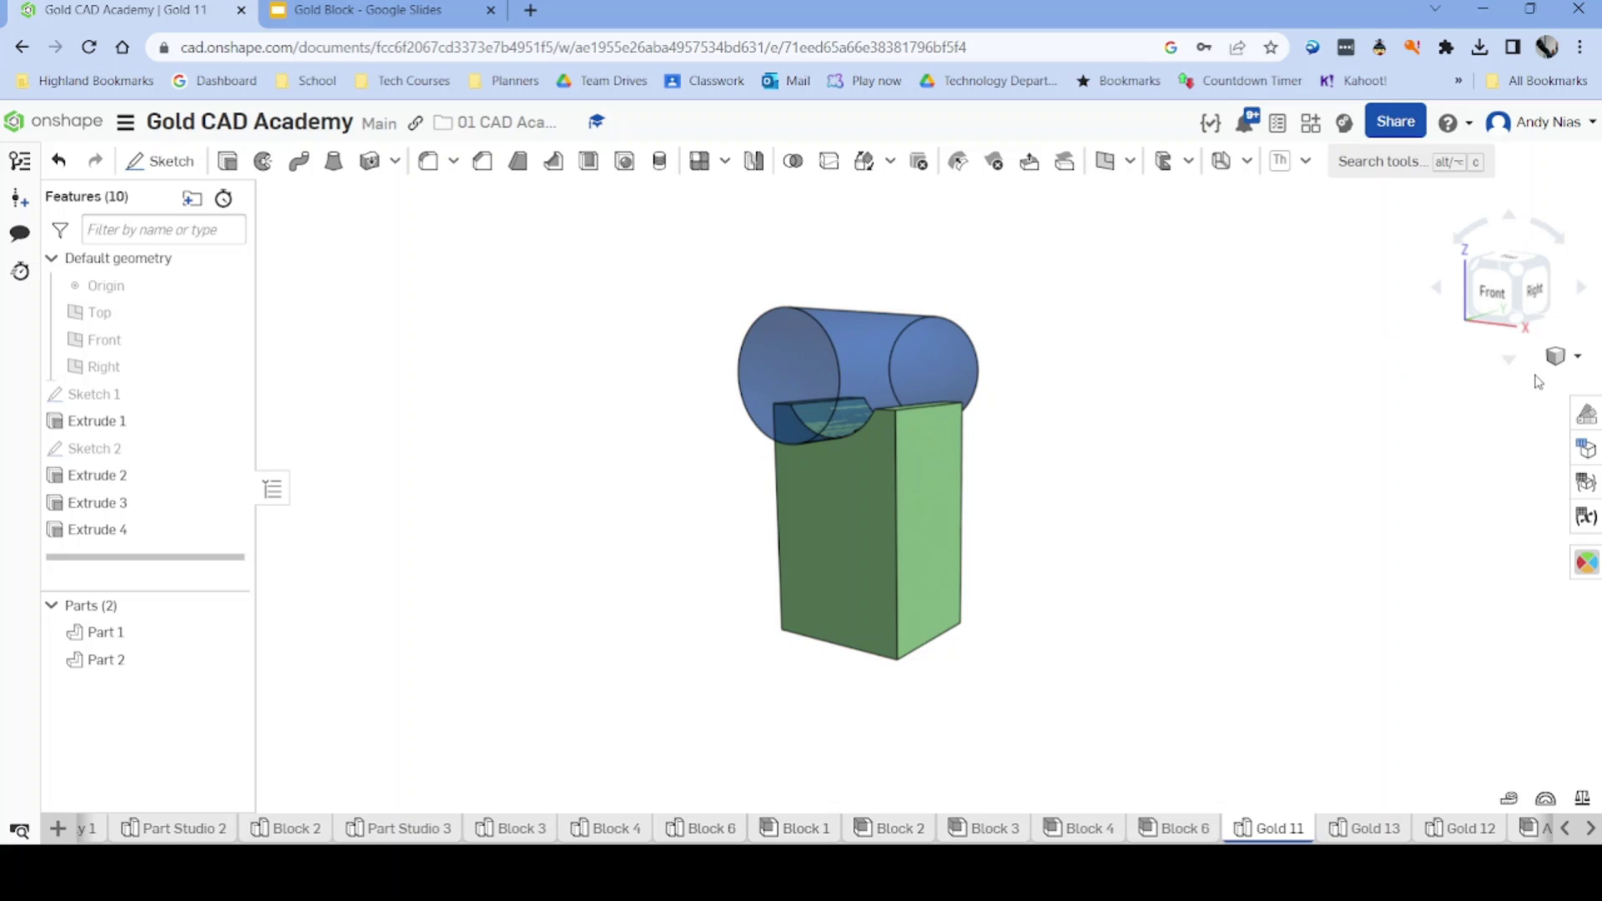
# Render the model shaded without edges and tilt the view to look down on it.
pyautogui.click(1578, 359)
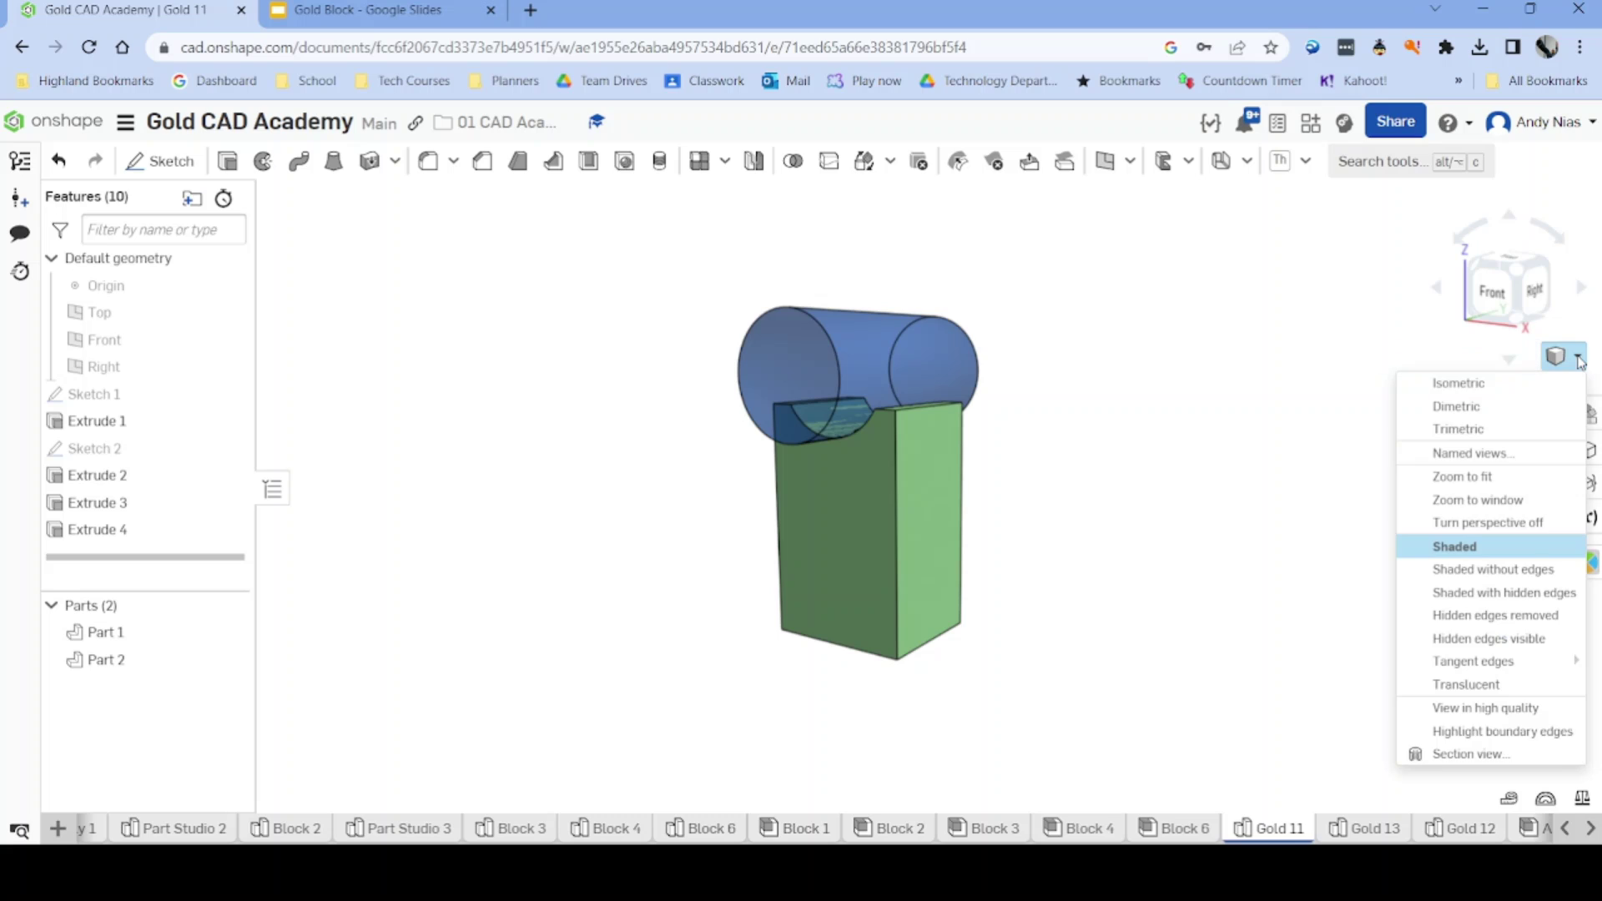
pyautogui.click(1516, 574)
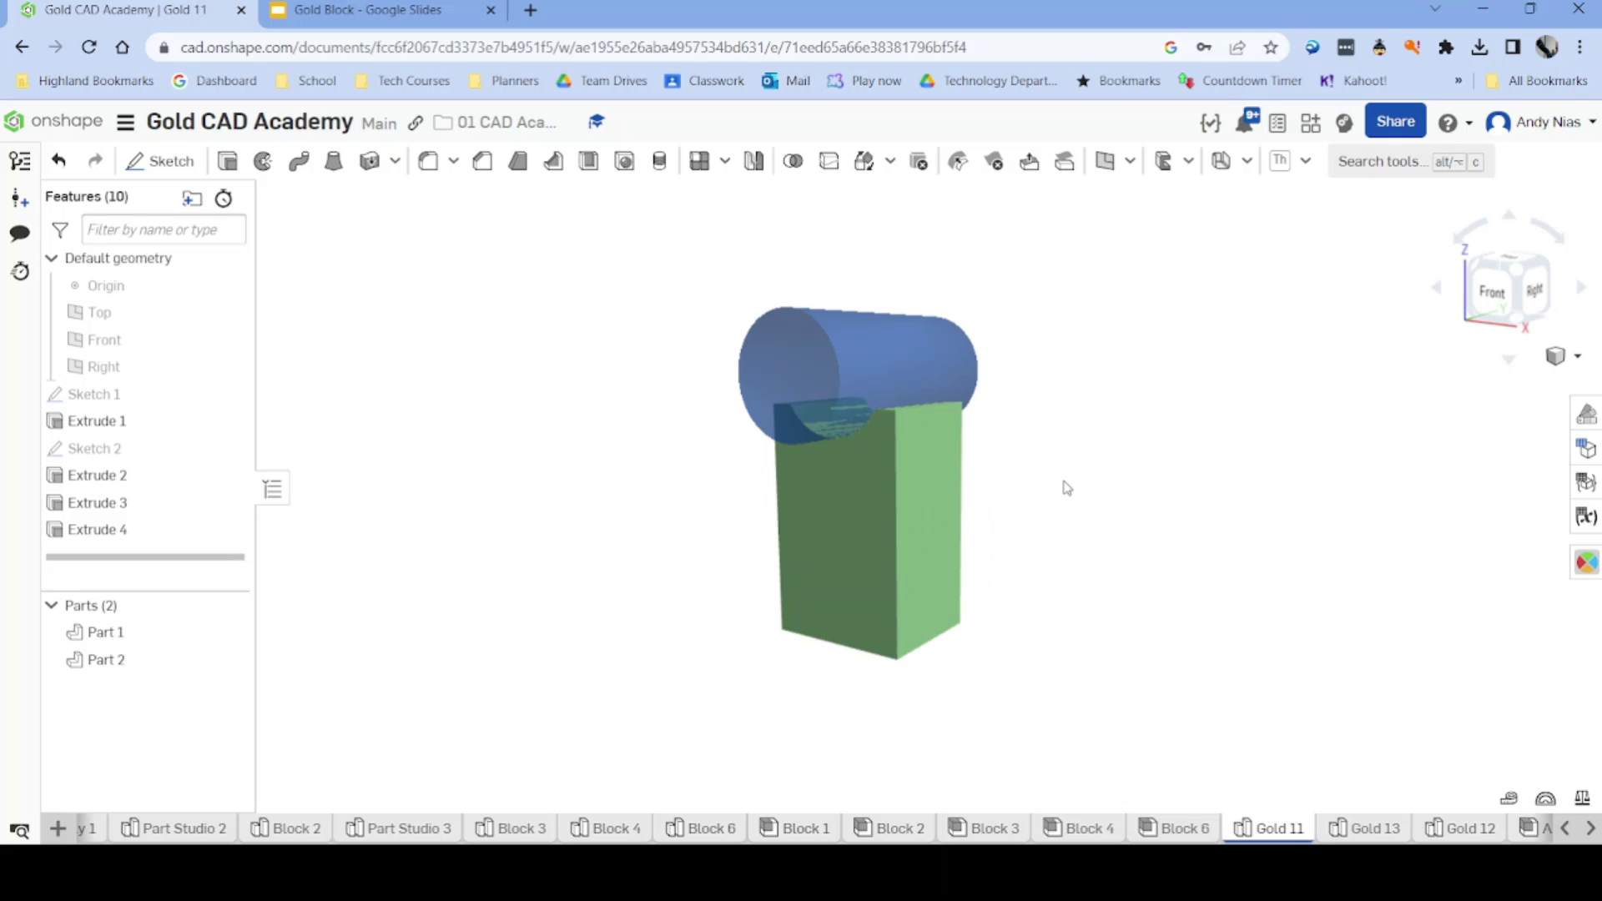
pyautogui.moveTo(1033, 422); pyautogui.dragTo(1038, 436, button='right')
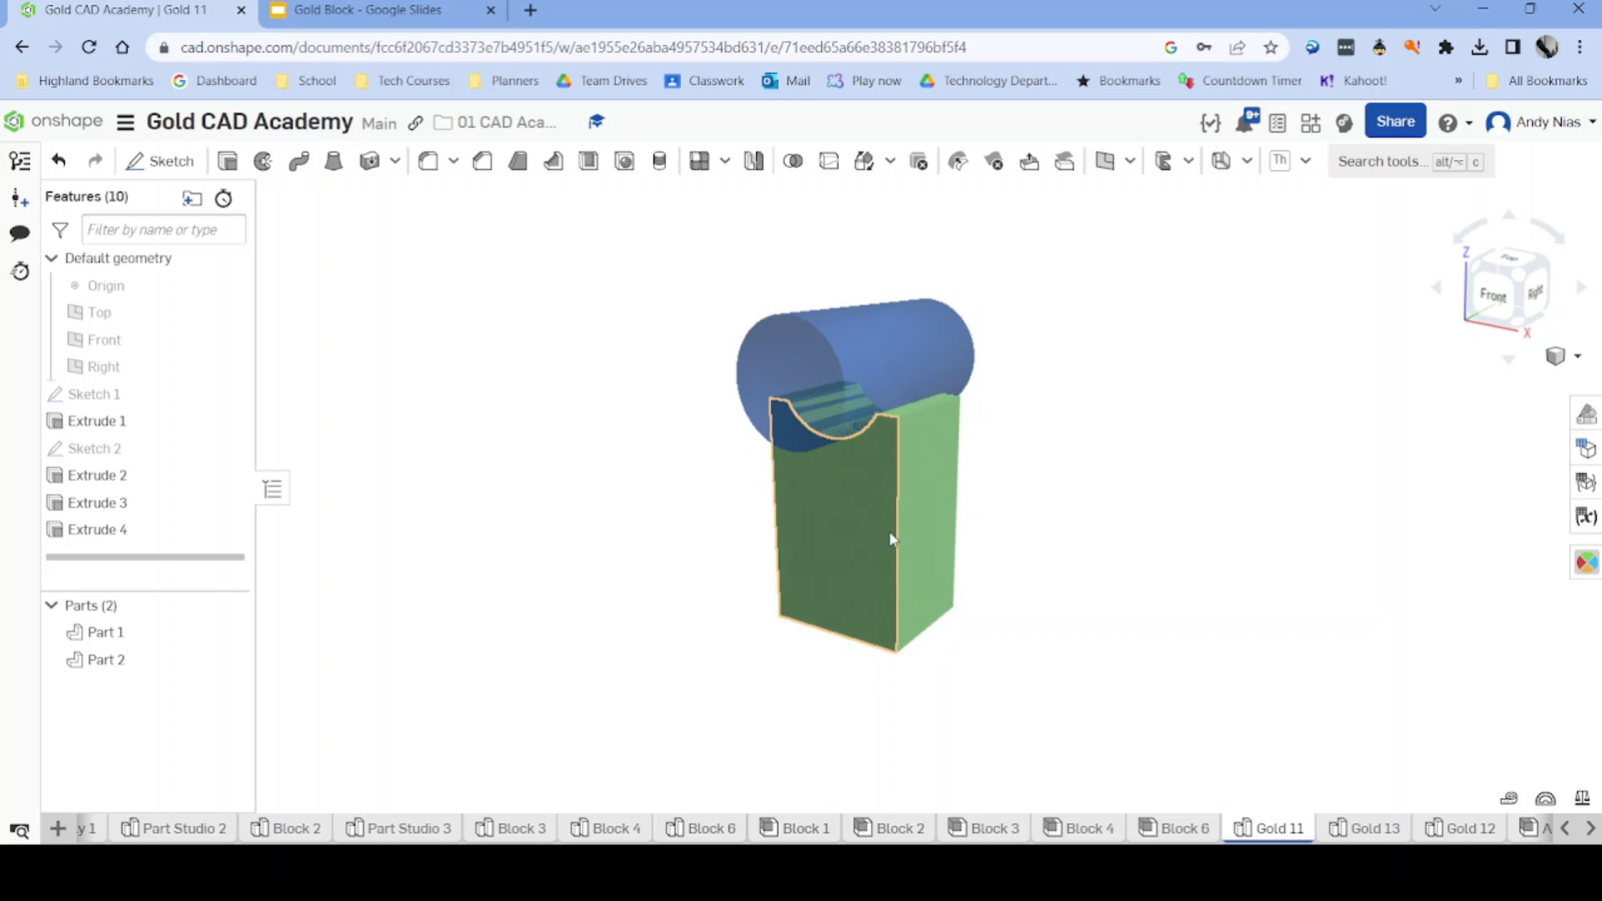
pyautogui.moveTo(925, 480)
pyautogui.mouseDown(button='right')
pyautogui.moveTo(926, 526)
pyautogui.moveTo(893, 474)
pyautogui.moveTo(898, 493)
pyautogui.moveTo(918, 484)
pyautogui.moveTo(922, 559)
pyautogui.moveTo(934, 534)
pyautogui.moveTo(902, 496)
pyautogui.moveTo(894, 435)
pyautogui.moveTo(926, 501)
pyautogui.mouseUp(button='right')
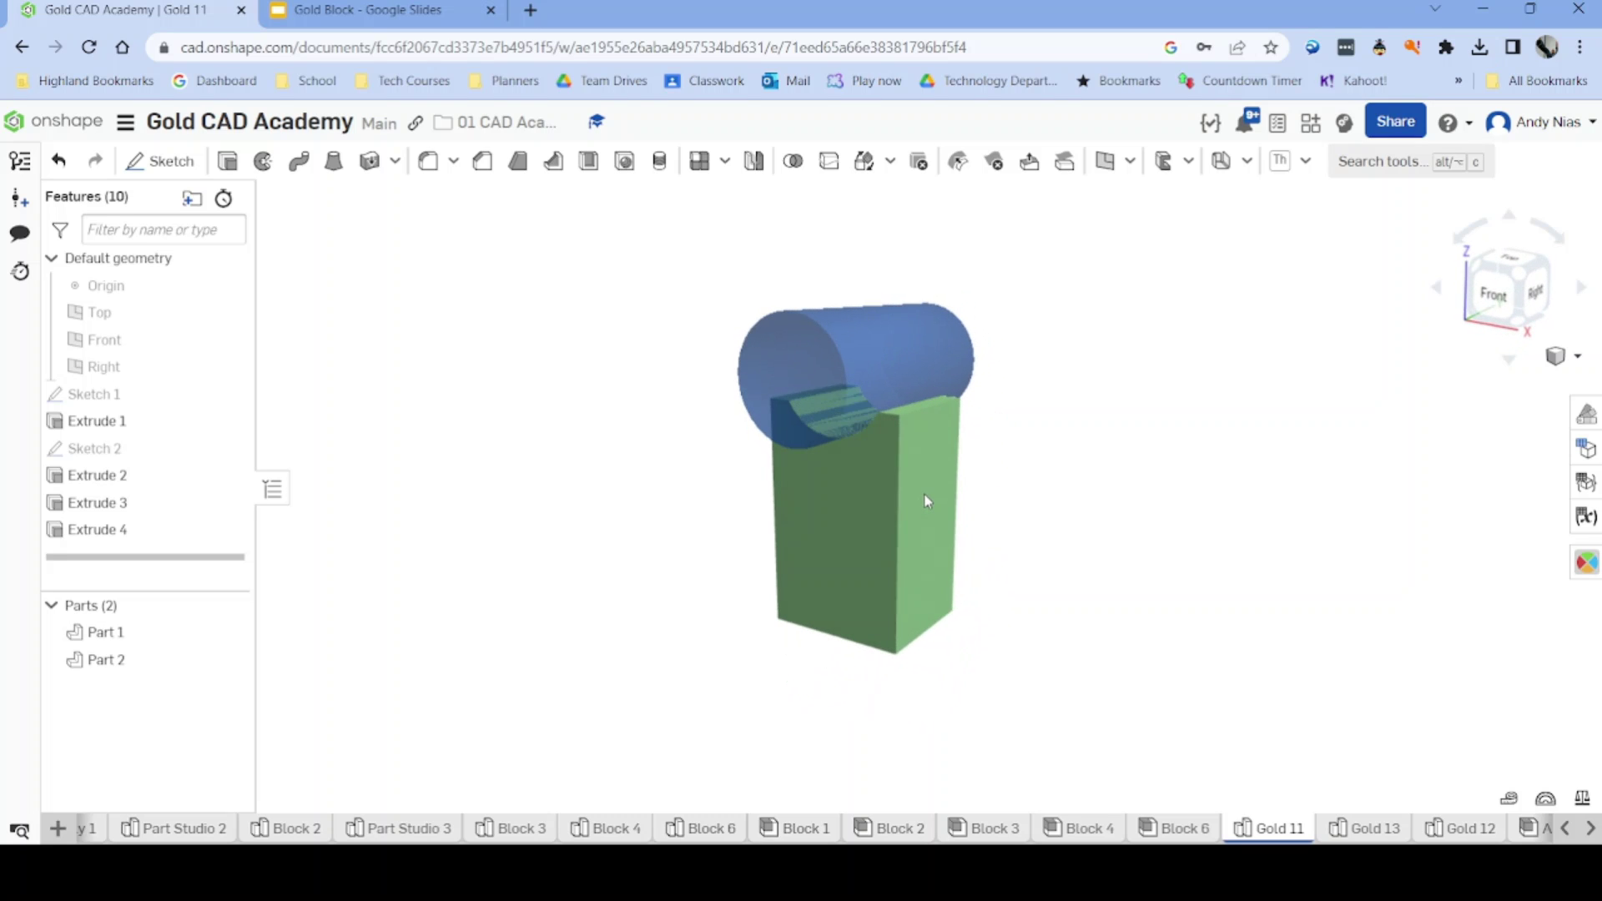
# Print the model view on a landscape Letter page and download it as an image.
pyautogui.click(125, 125)
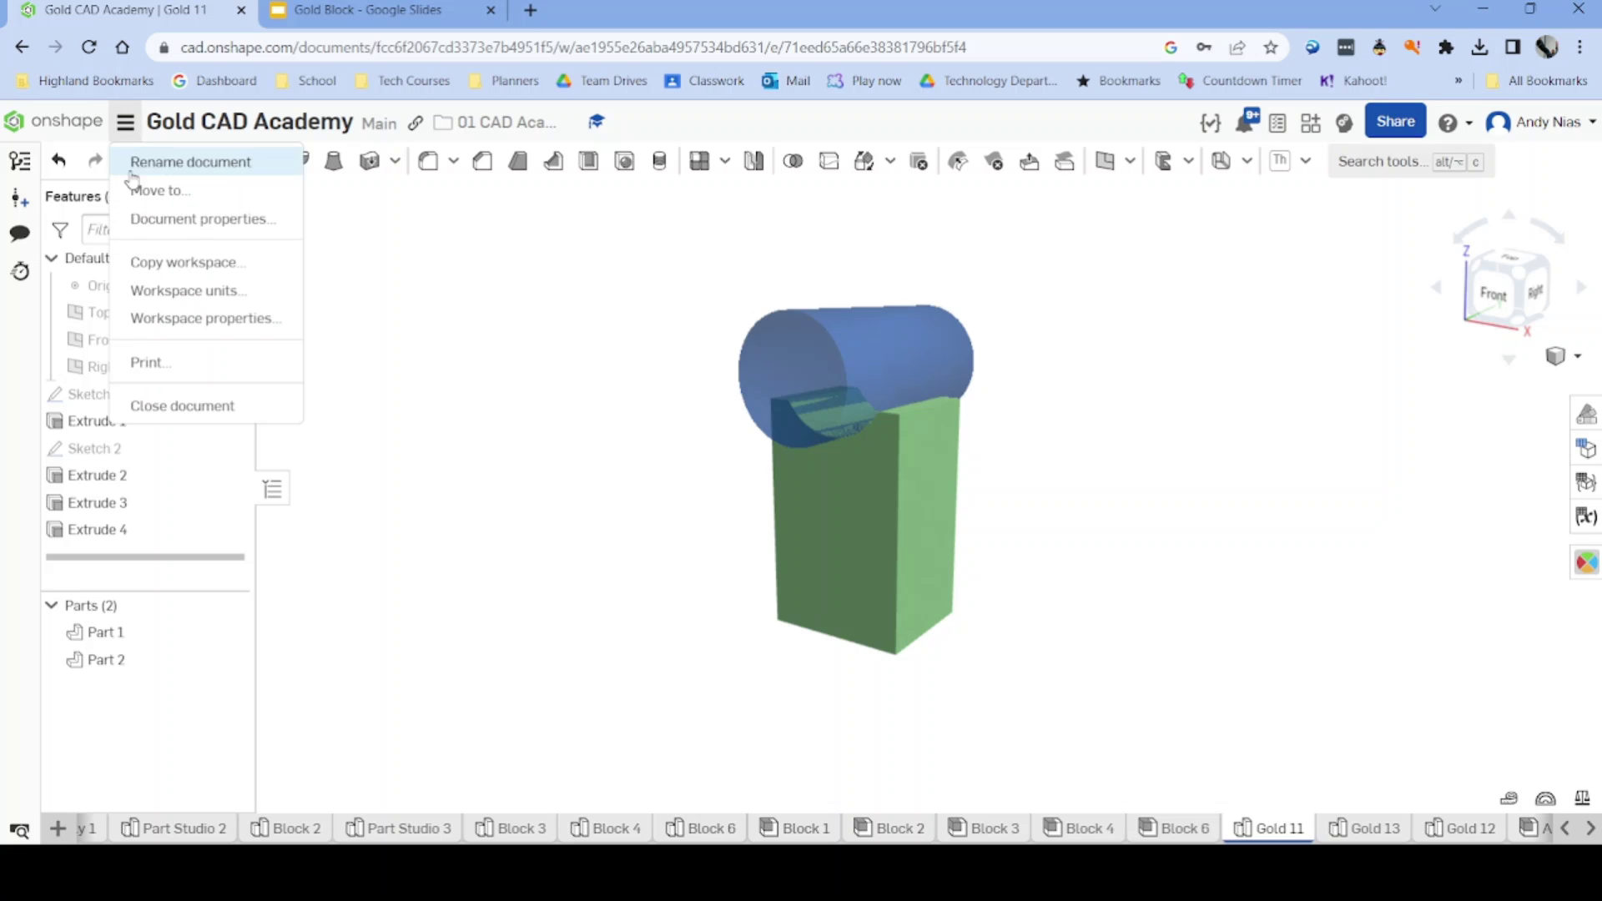
pyautogui.click(169, 368)
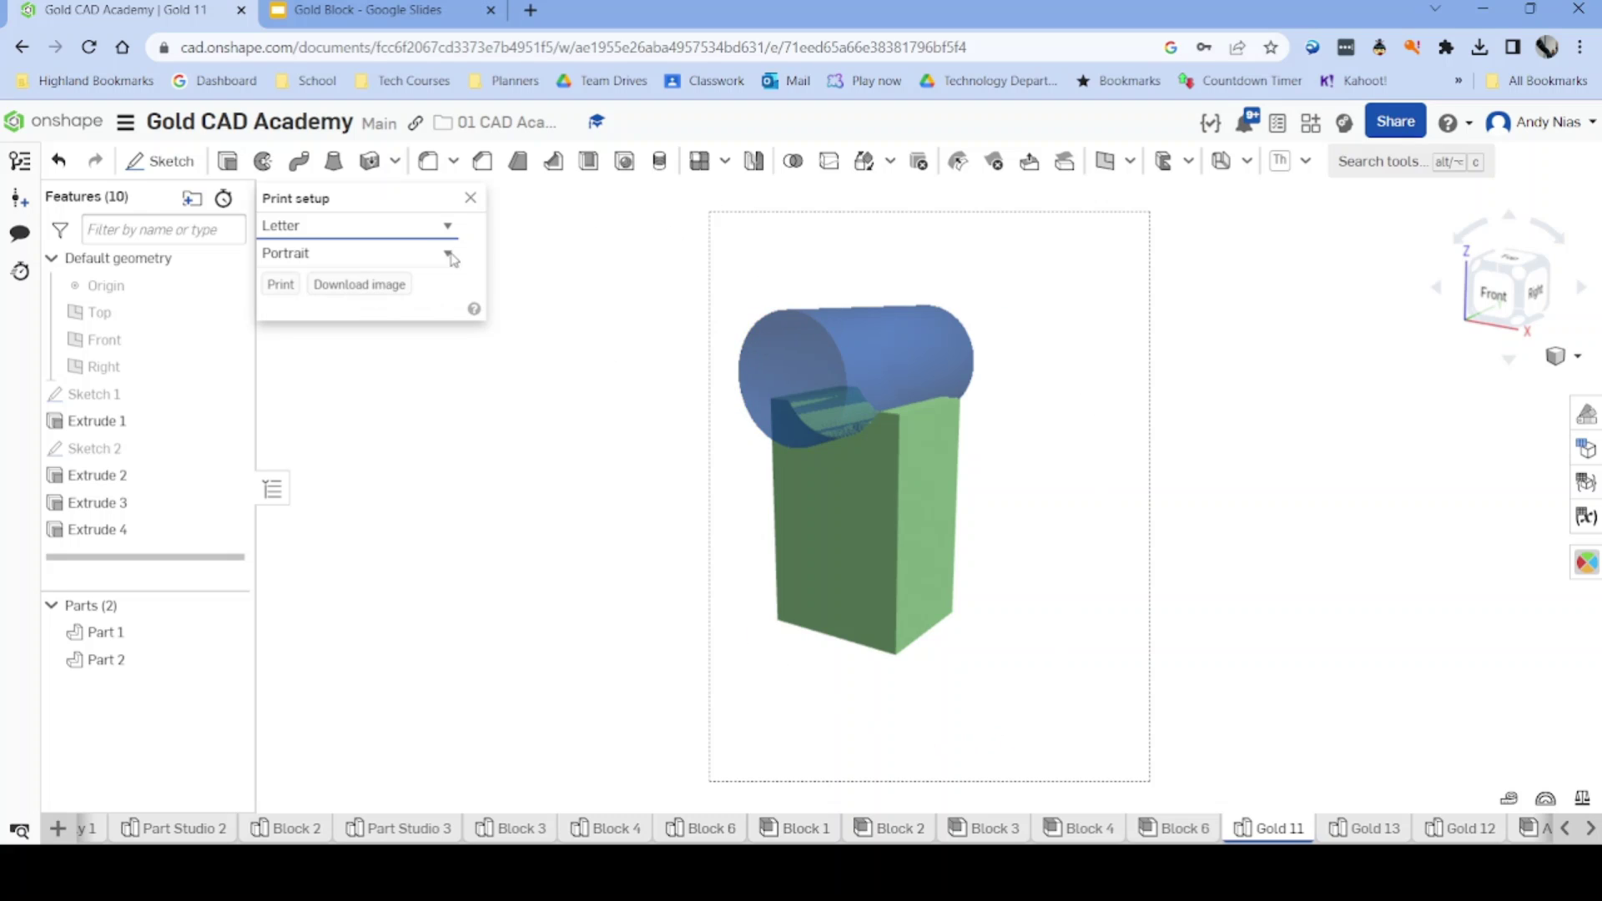
pyautogui.click(401, 269)
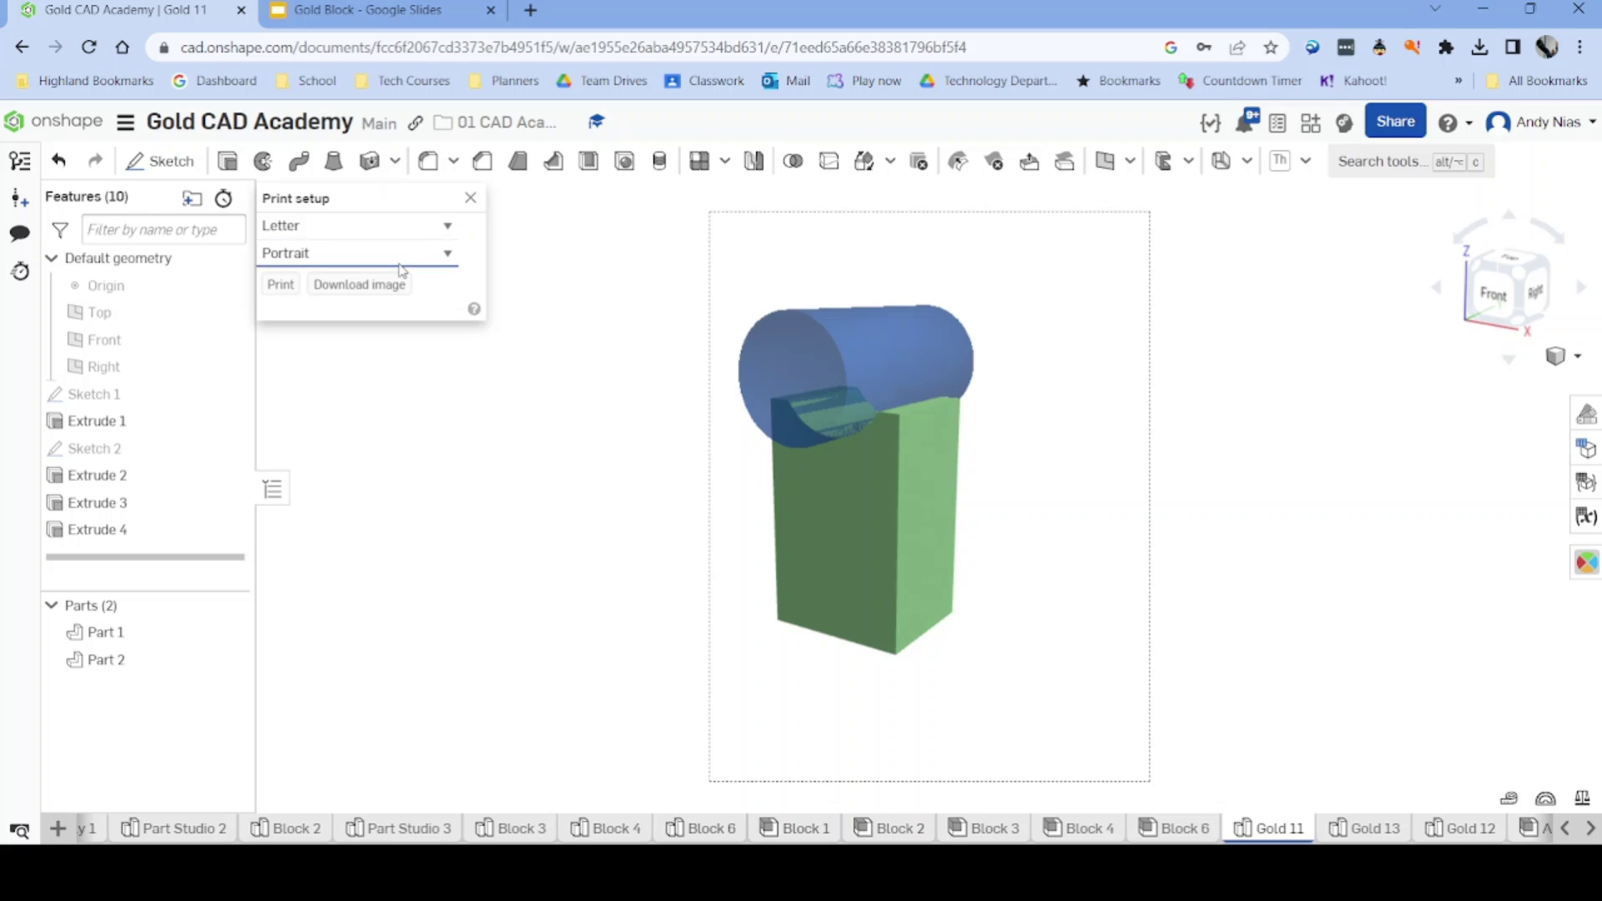
pyautogui.press('Down')
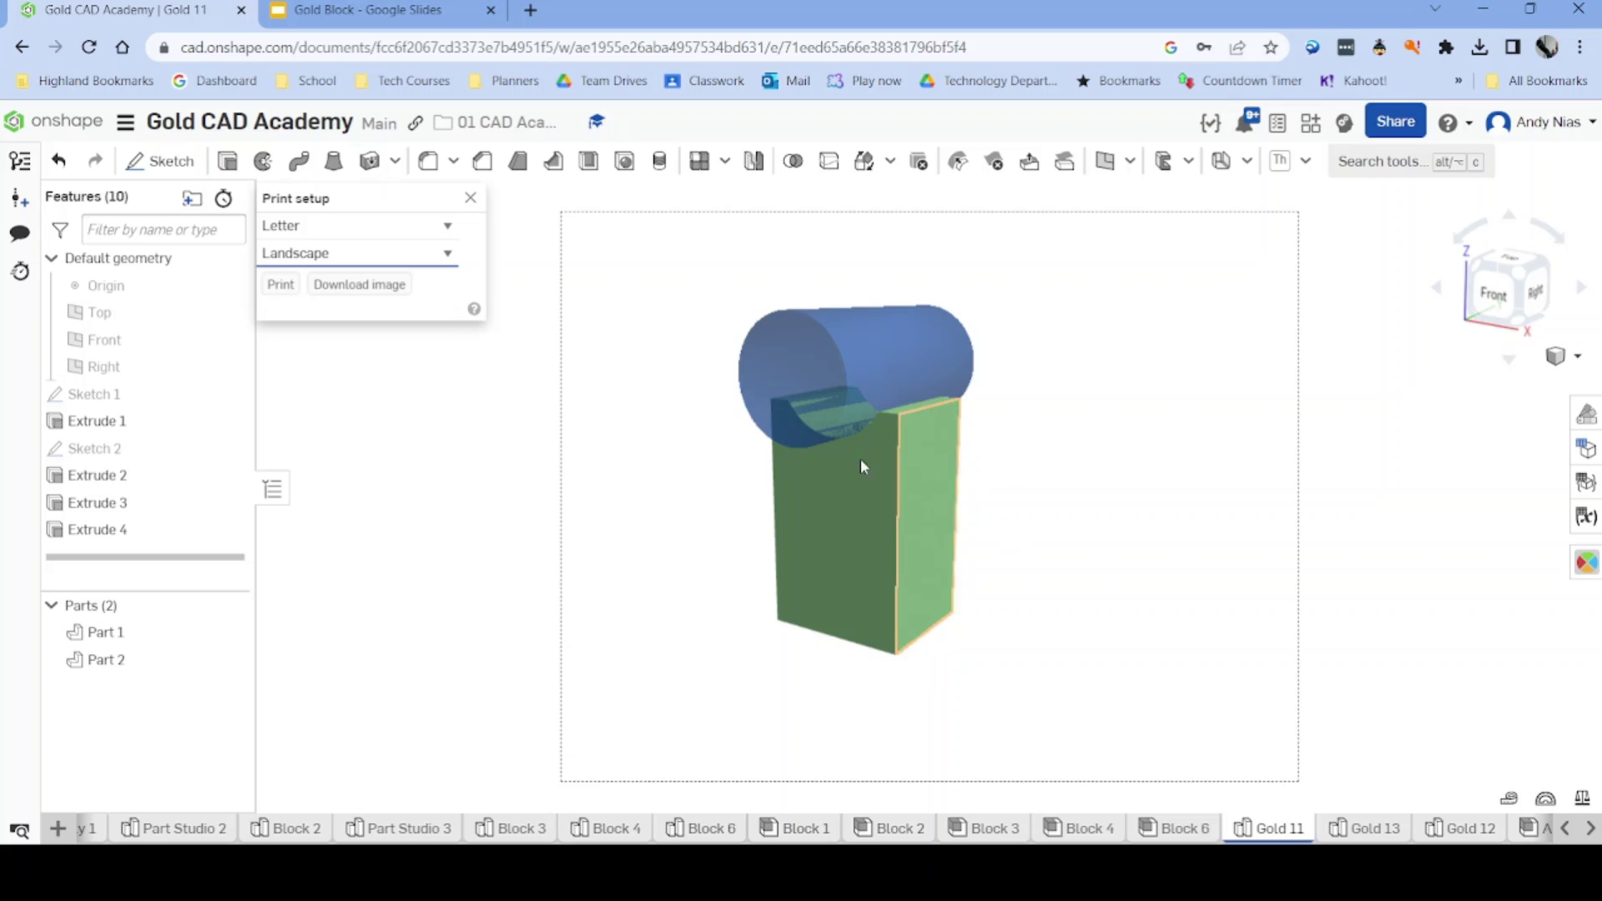
pyautogui.click(341, 286)
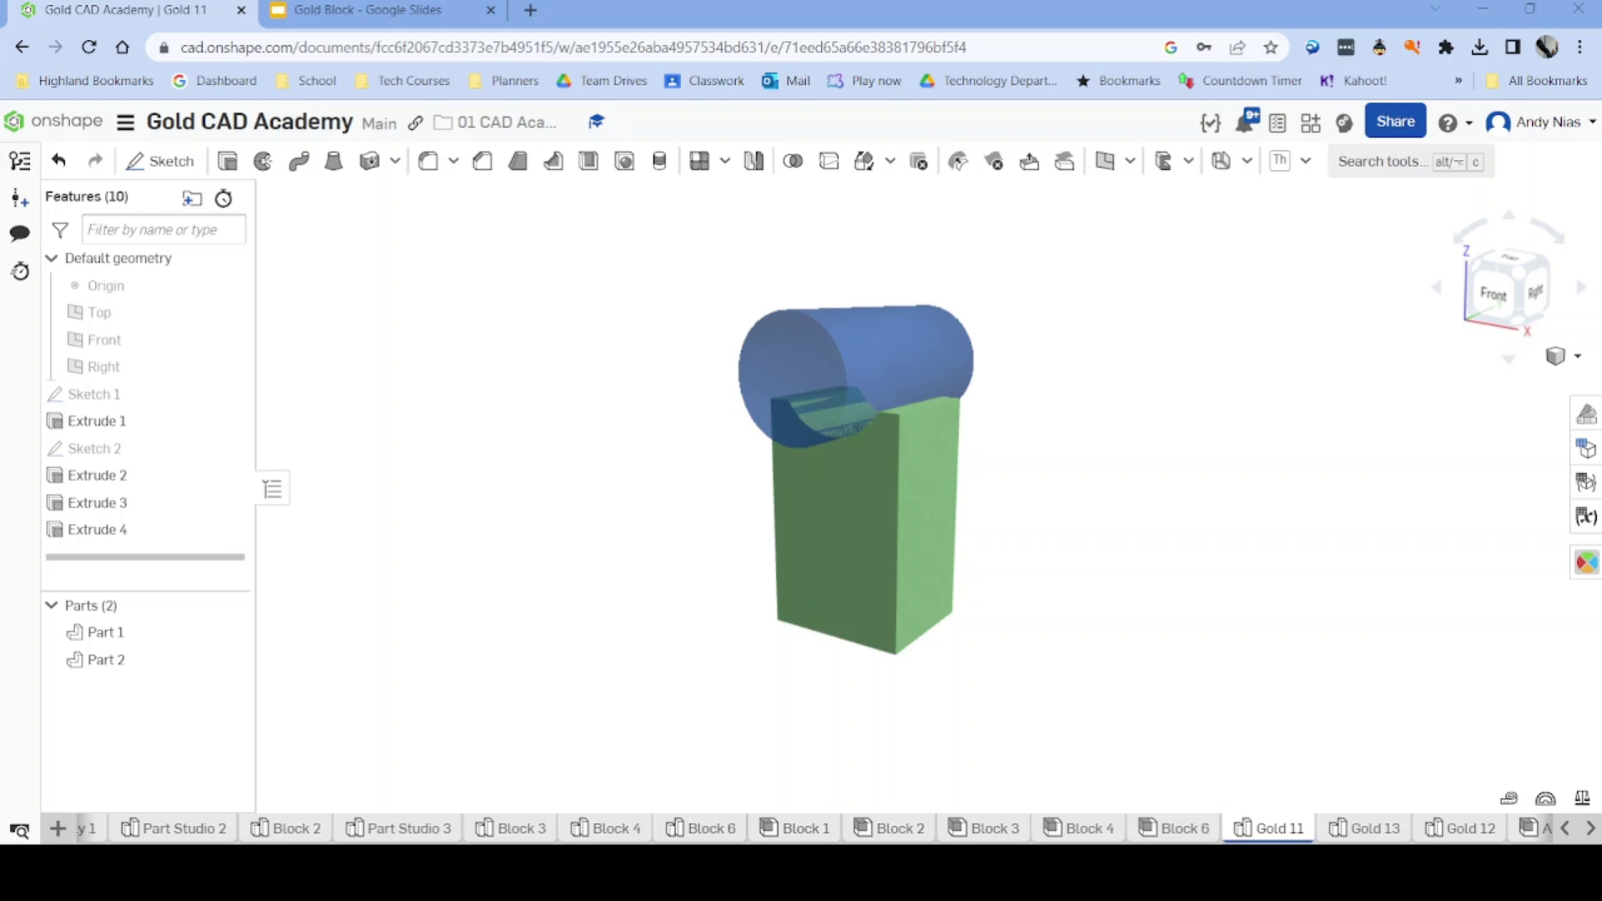
# Upload the model image onto slide 1 of 'Gold Block' and move it right over the orange band.
pyautogui.click(400, 13)
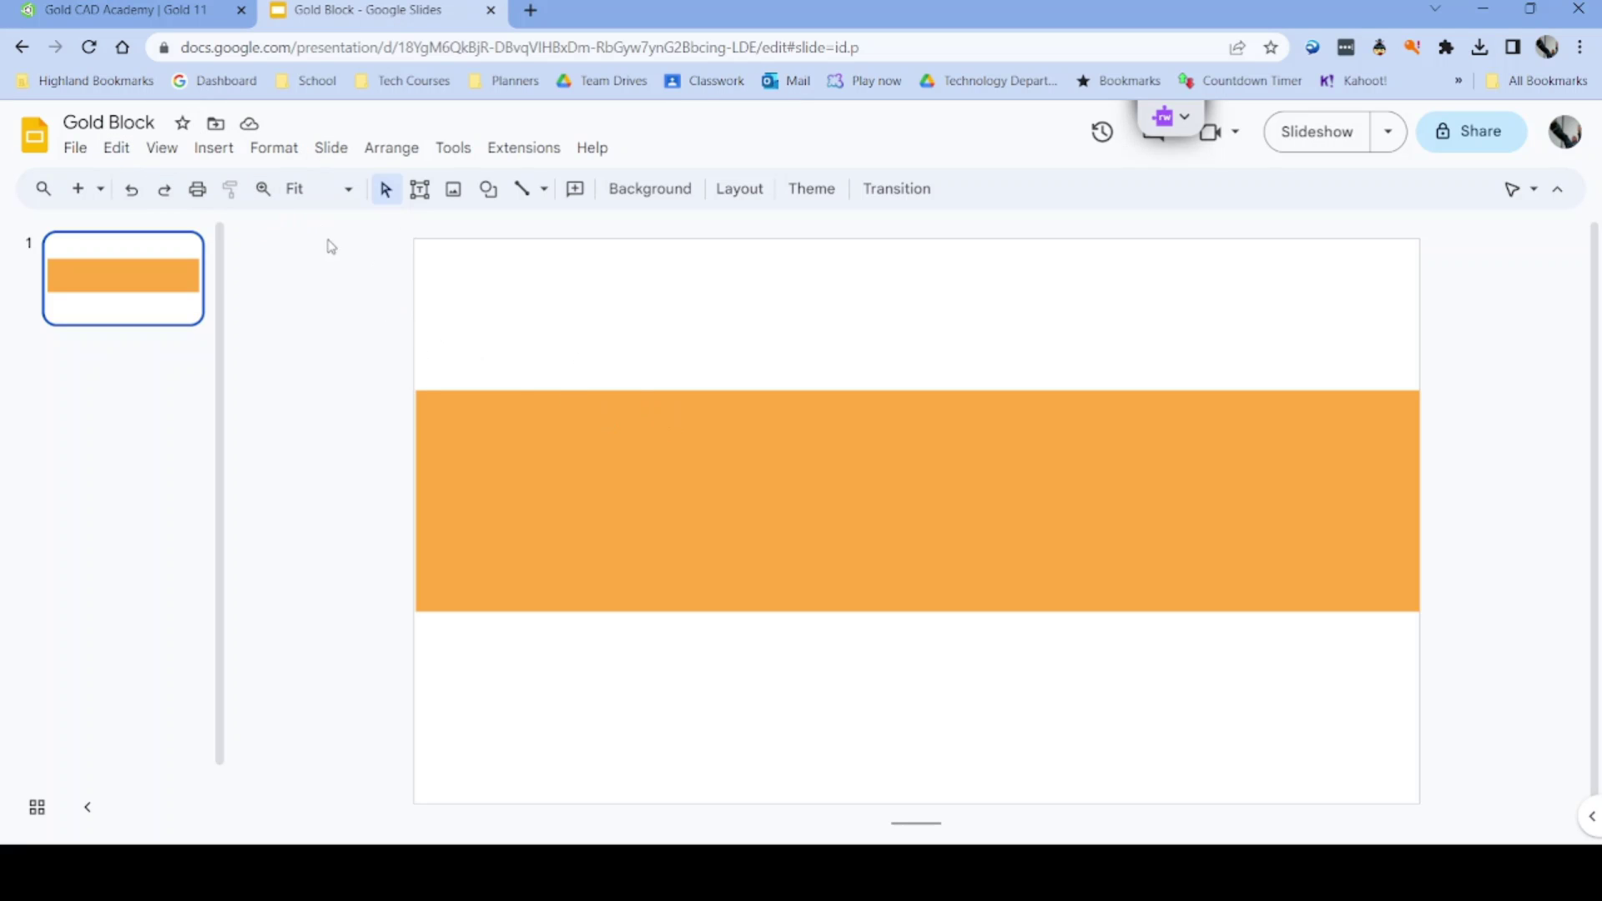
pyautogui.click(198, 157)
pyautogui.moveTo(236, 187)
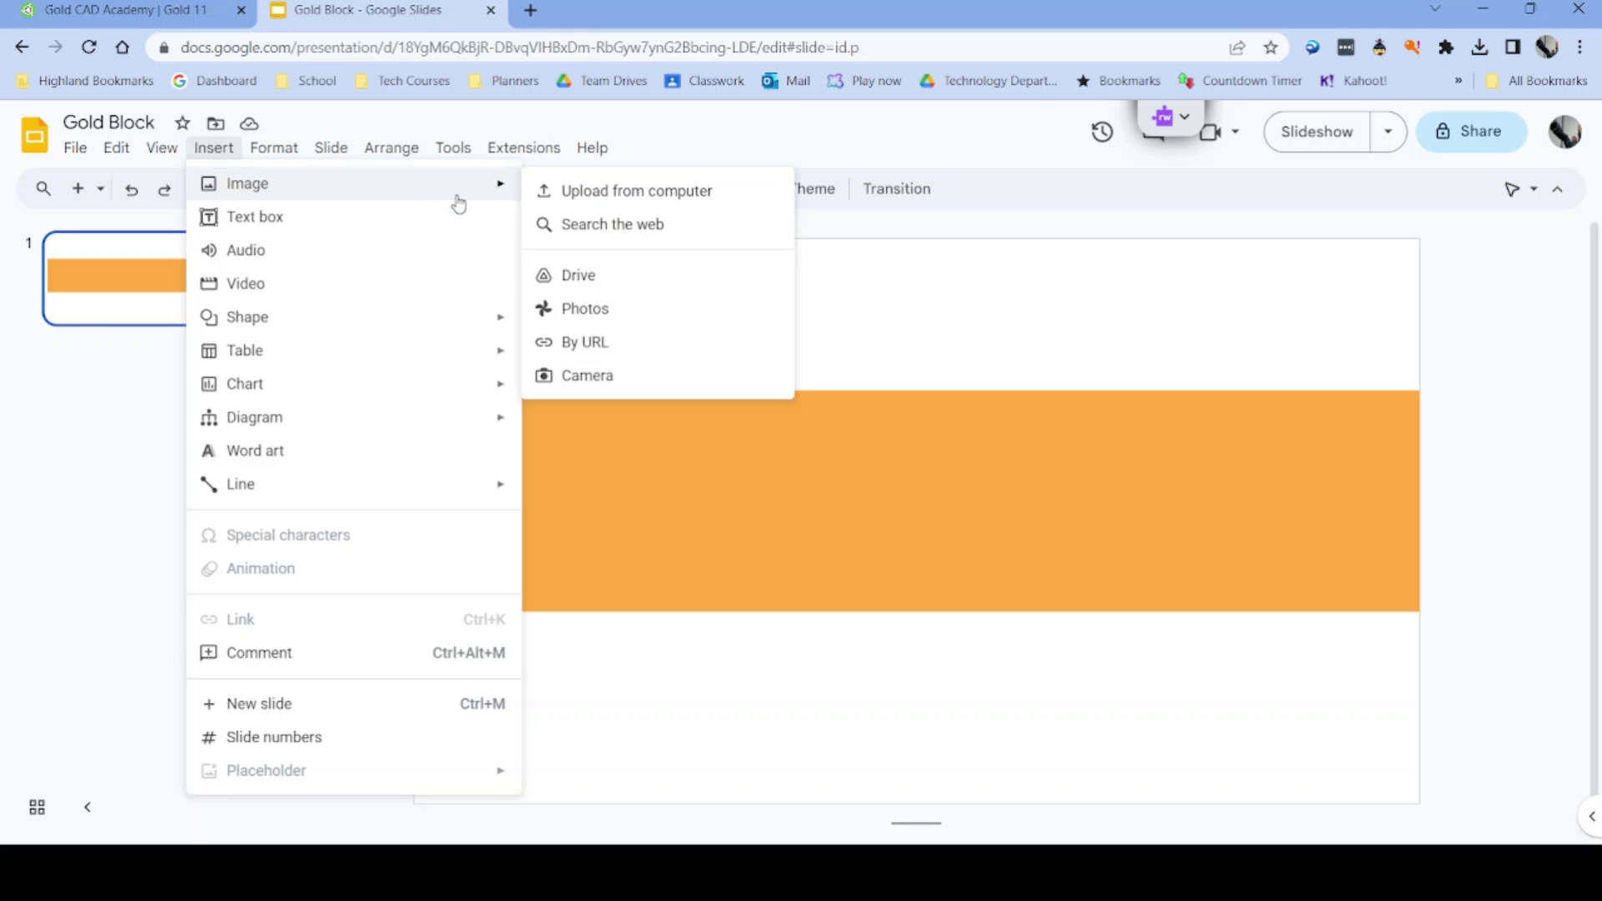
pyautogui.click(570, 193)
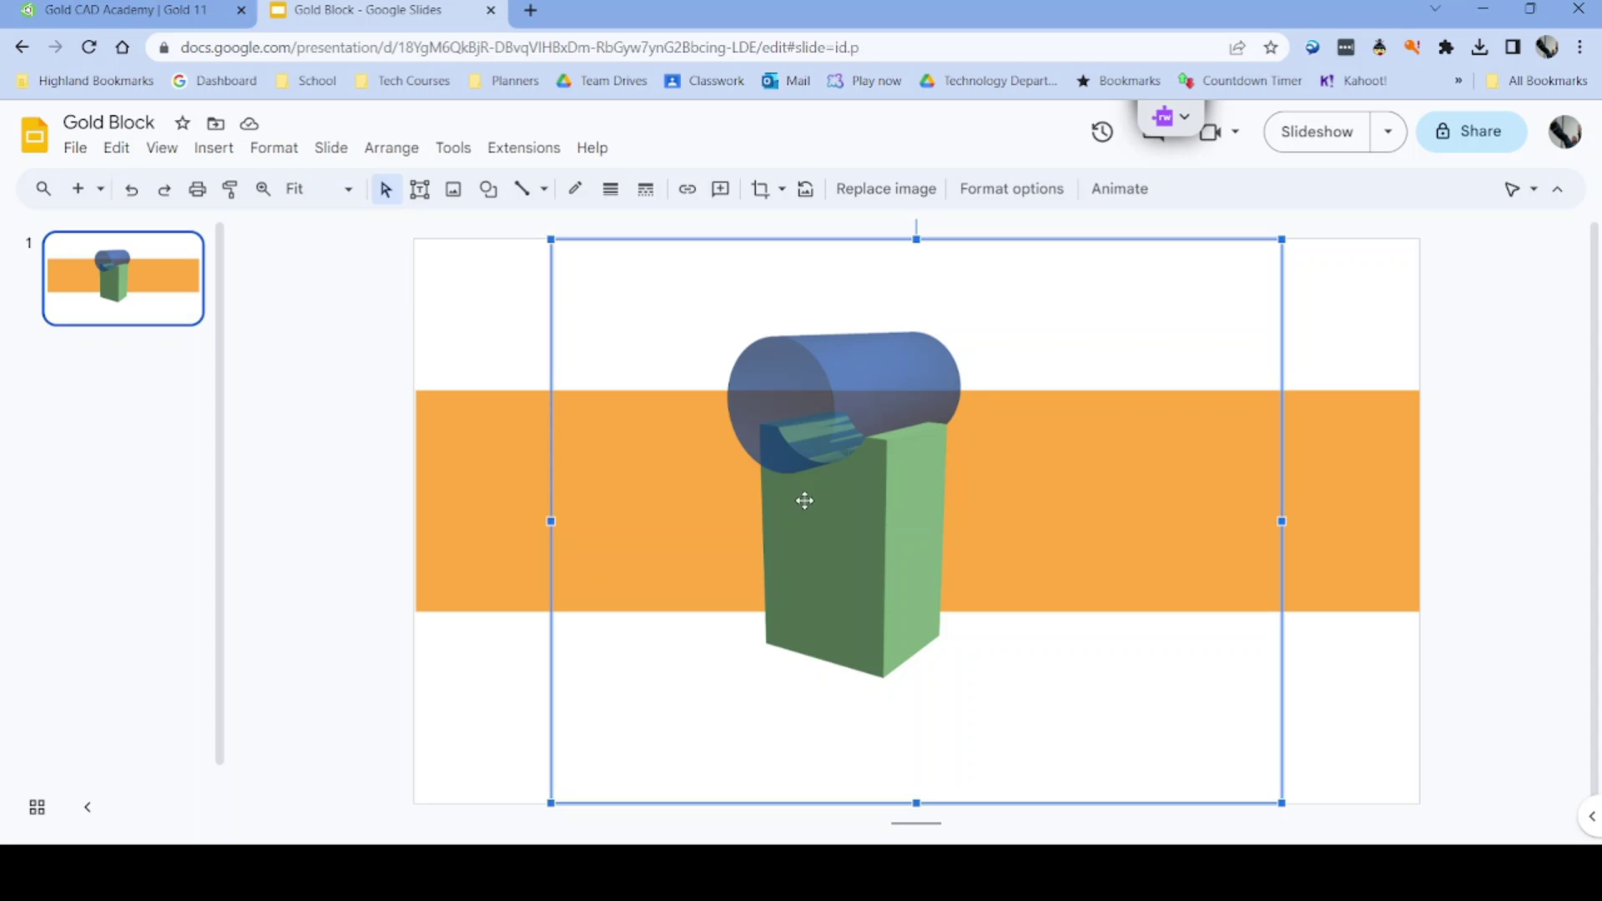
pyautogui.moveTo(852, 518); pyautogui.dragTo(1126, 520)
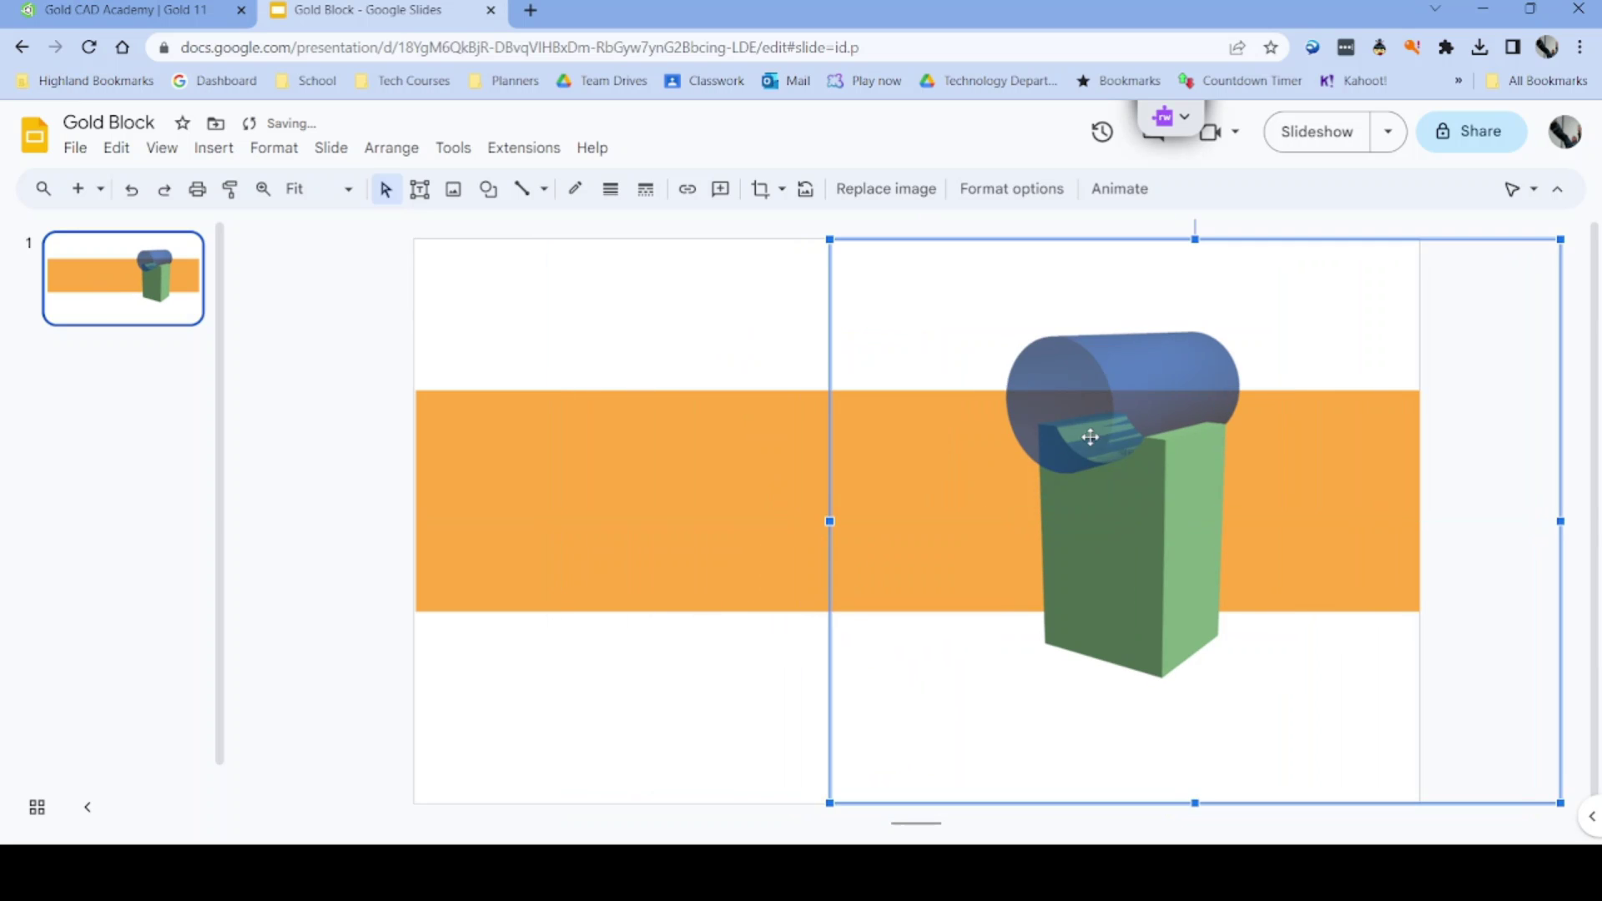